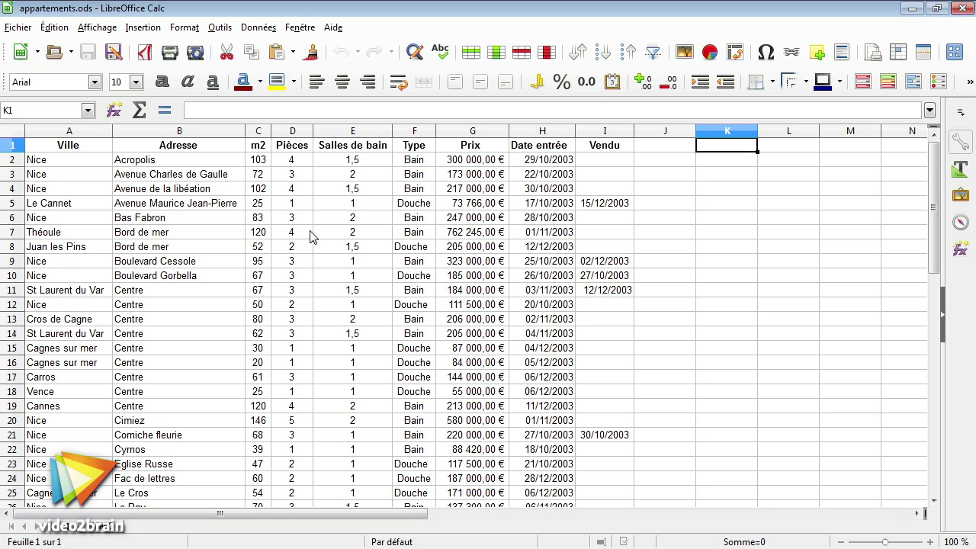
click(114, 111)
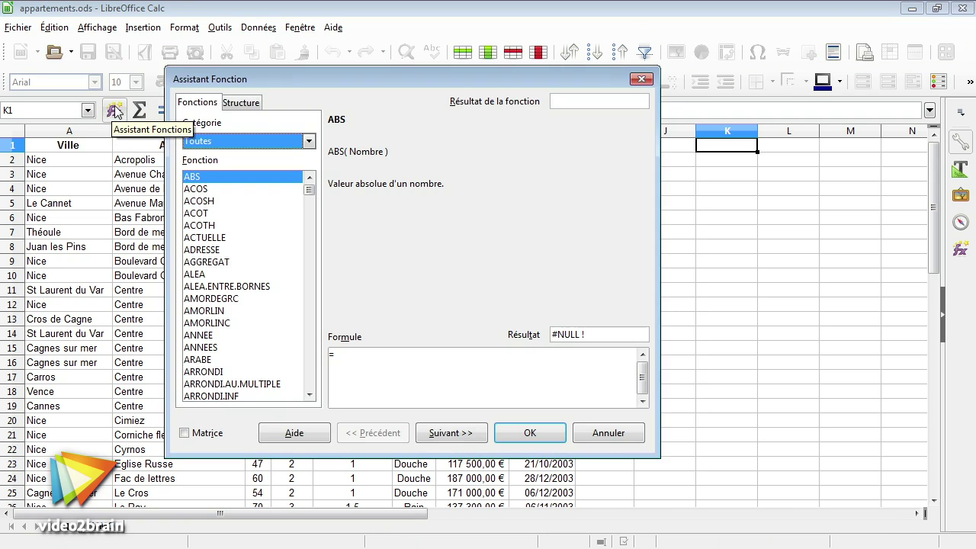
click(295, 145)
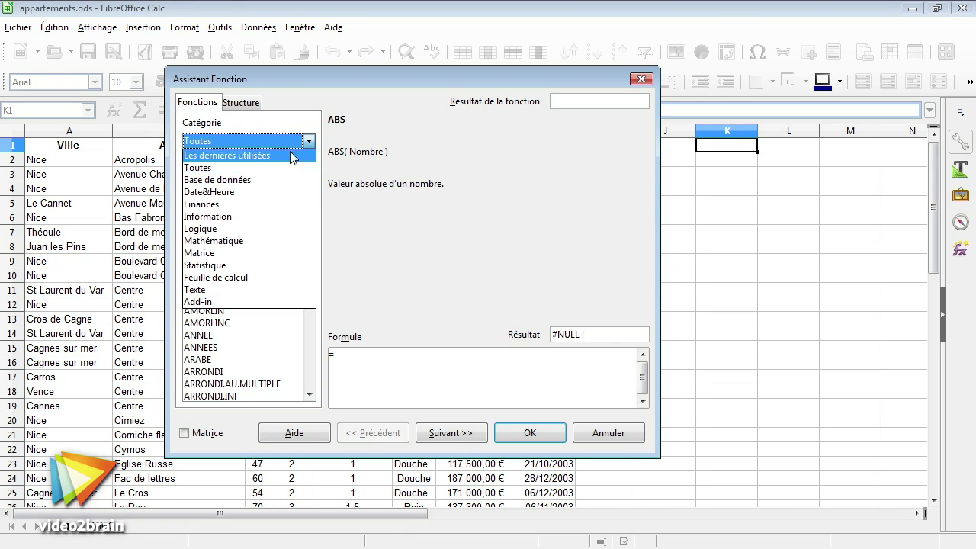
click(257, 265)
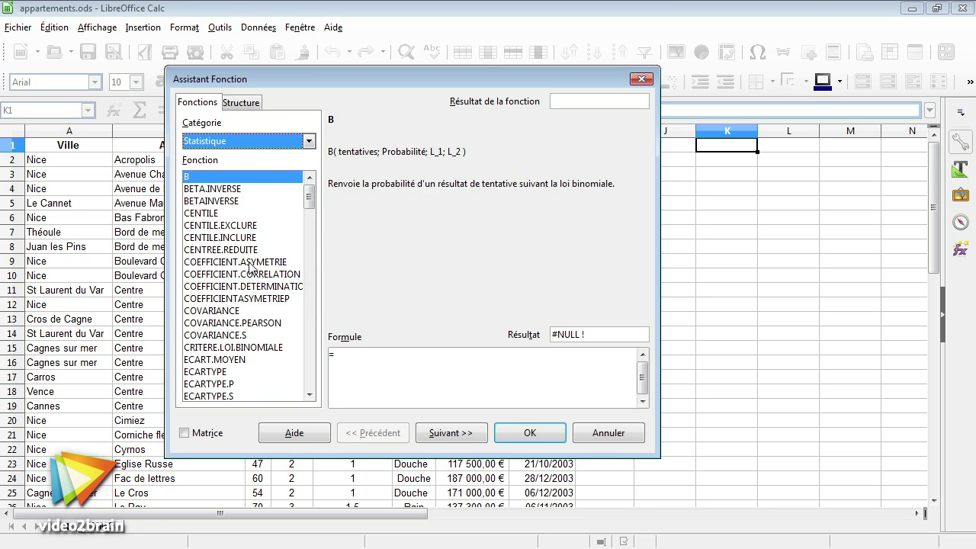
click(197, 177)
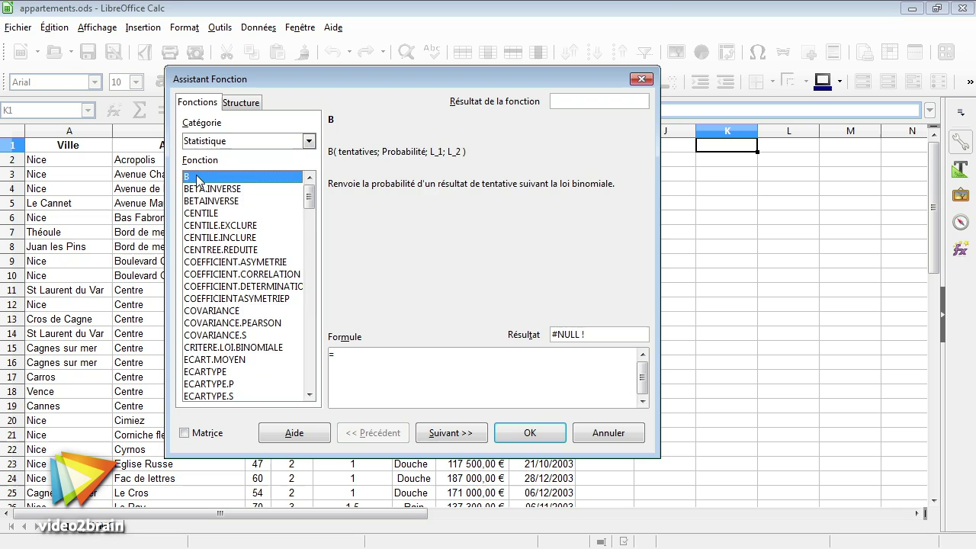
key(n)
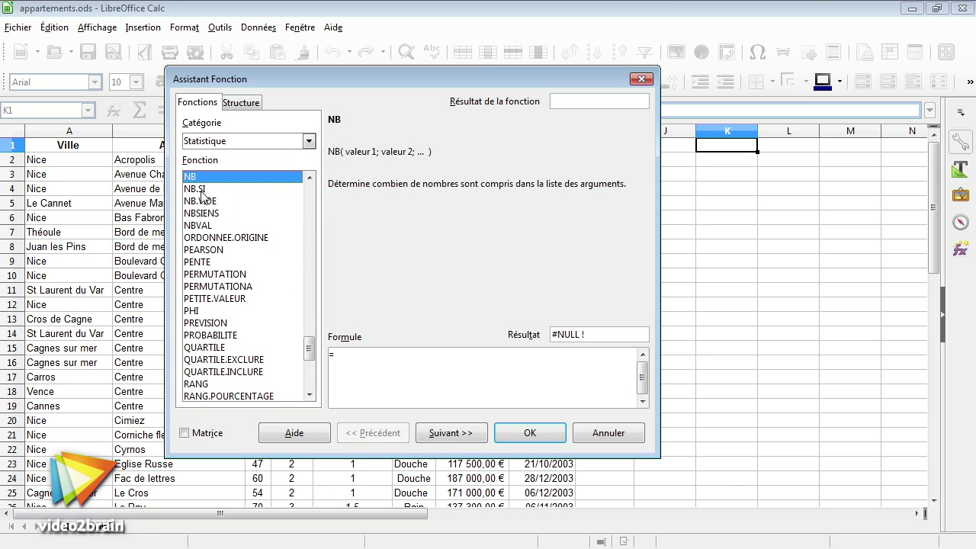
click(197, 189)
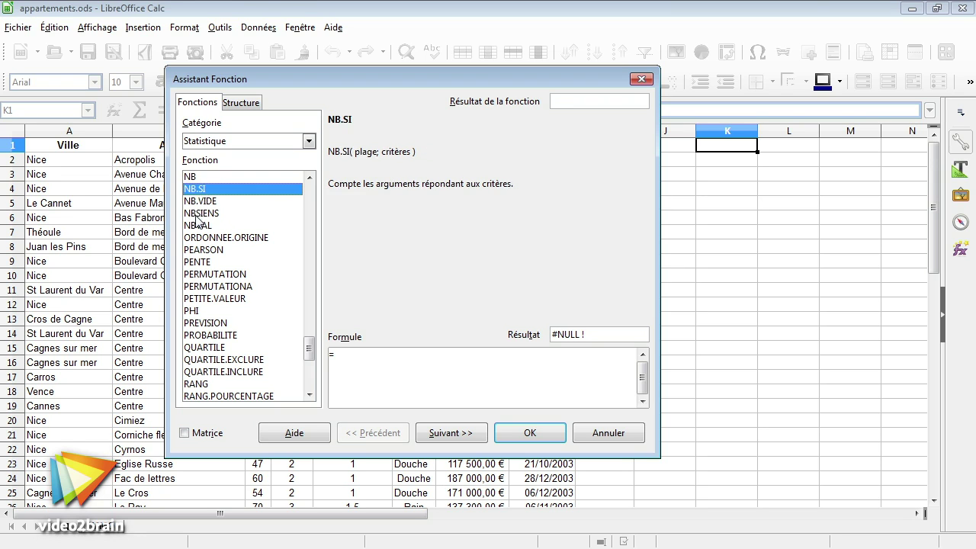
click(197, 215)
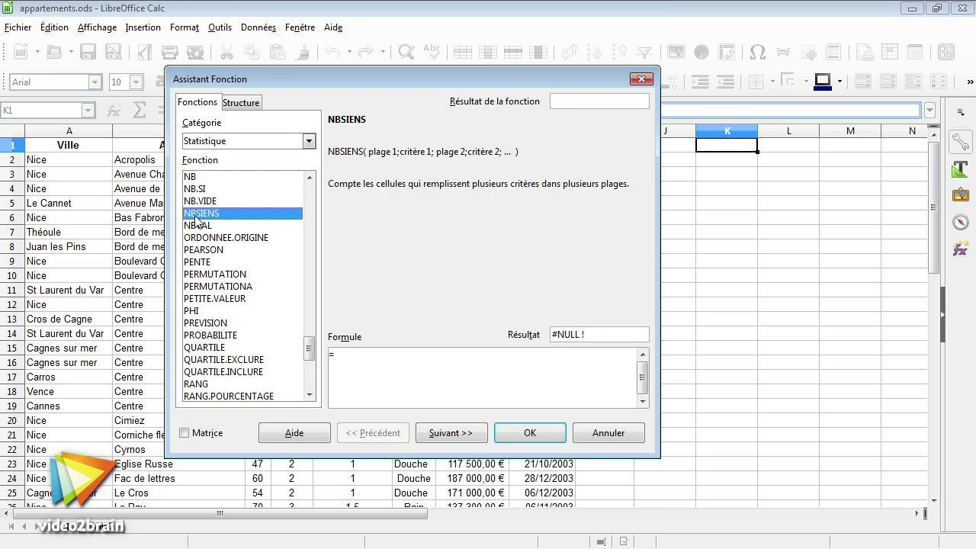
click(196, 189)
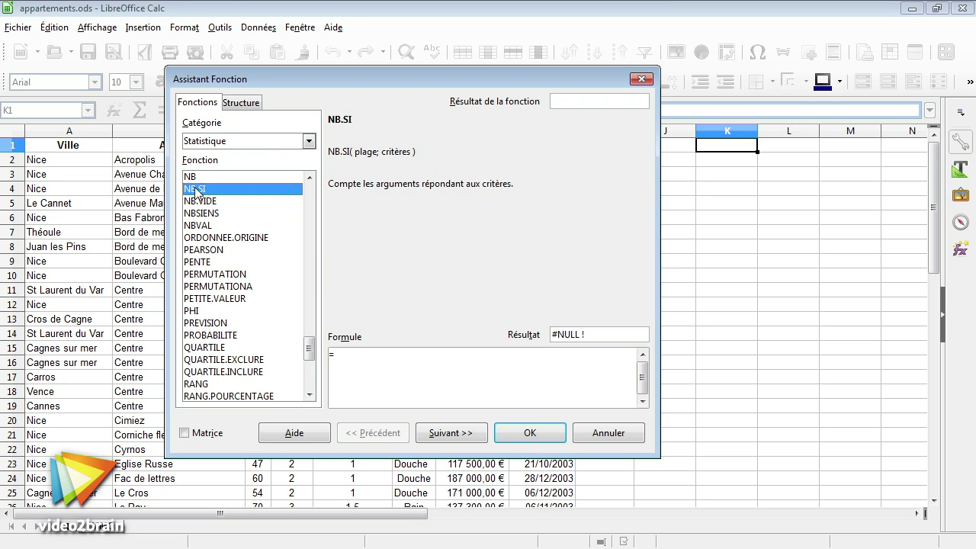
click(433, 440)
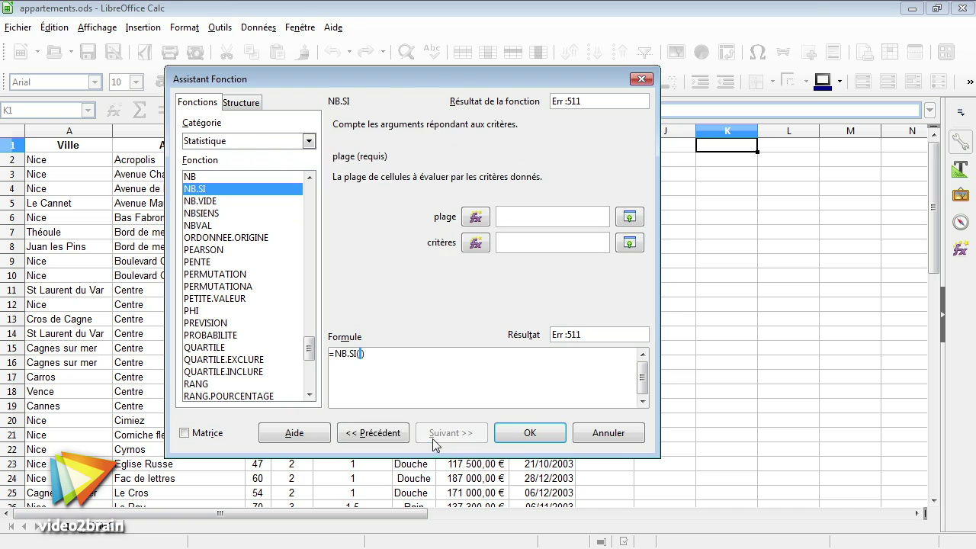
drag(449, 82, 788, 73)
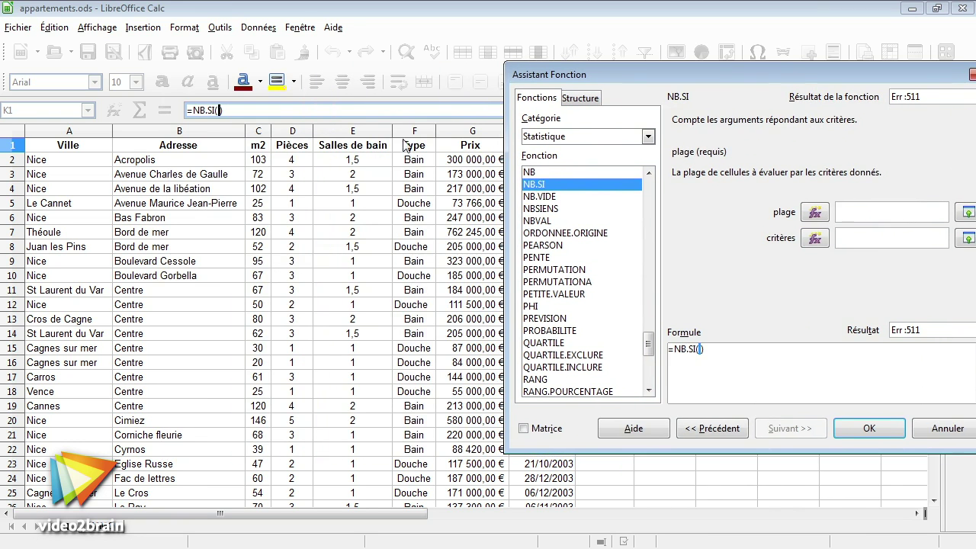
click(290, 137)
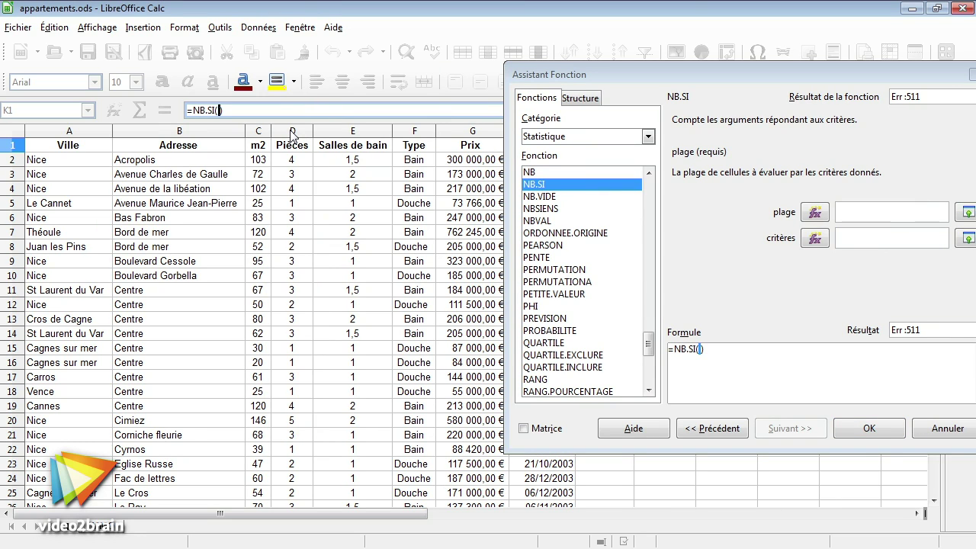
drag(292, 159, 295, 217)
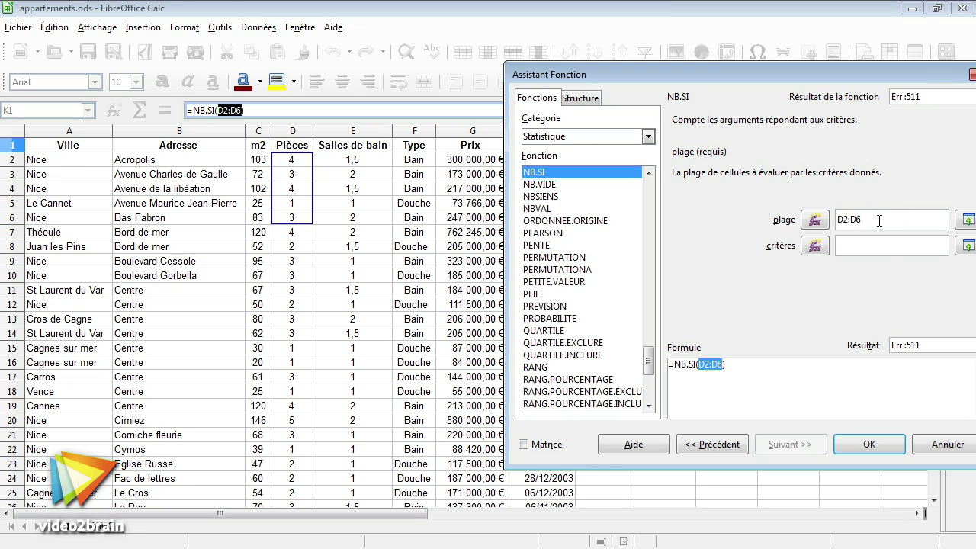
drag(821, 74, 655, 74)
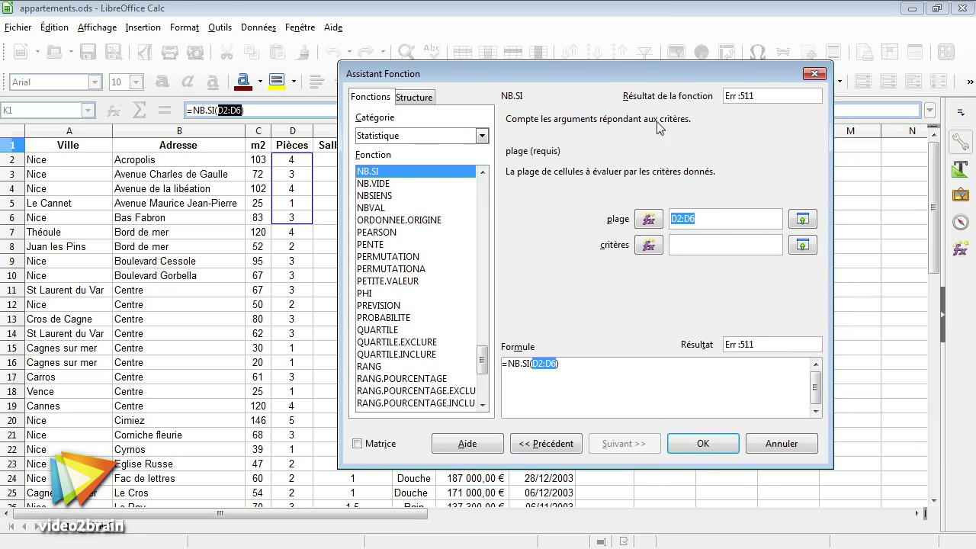
click(687, 250)
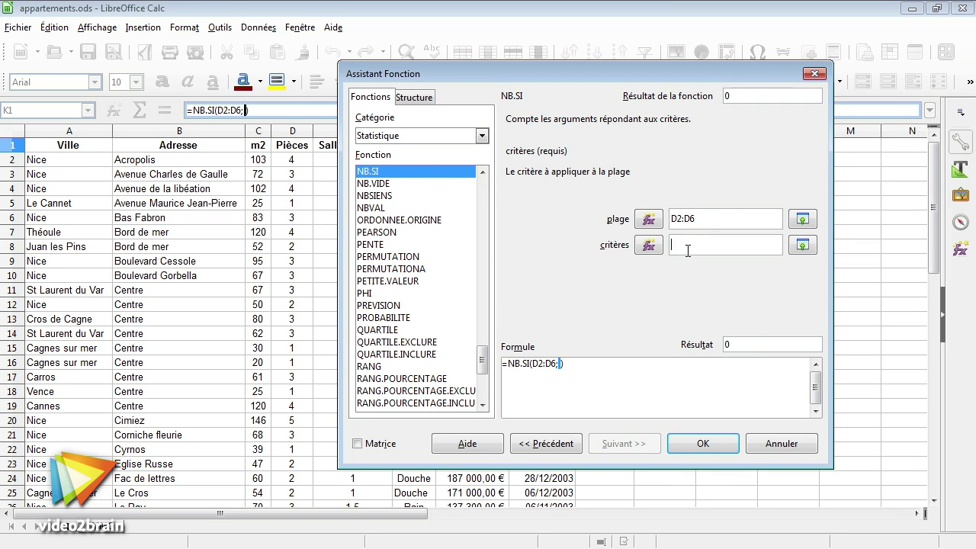
click(790, 449)
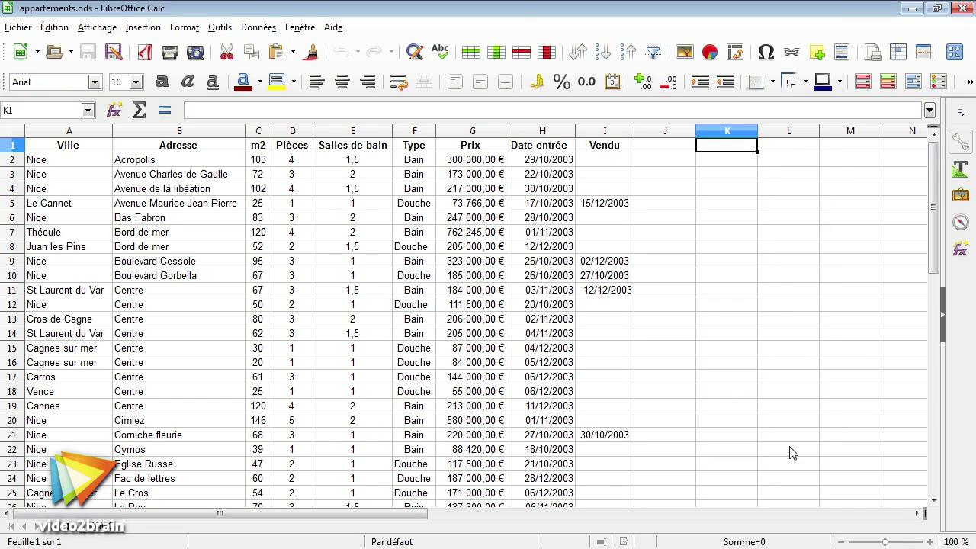
Define the whole of column D as a database range named Pièces, keeping the default options.
click(293, 131)
click(268, 29)
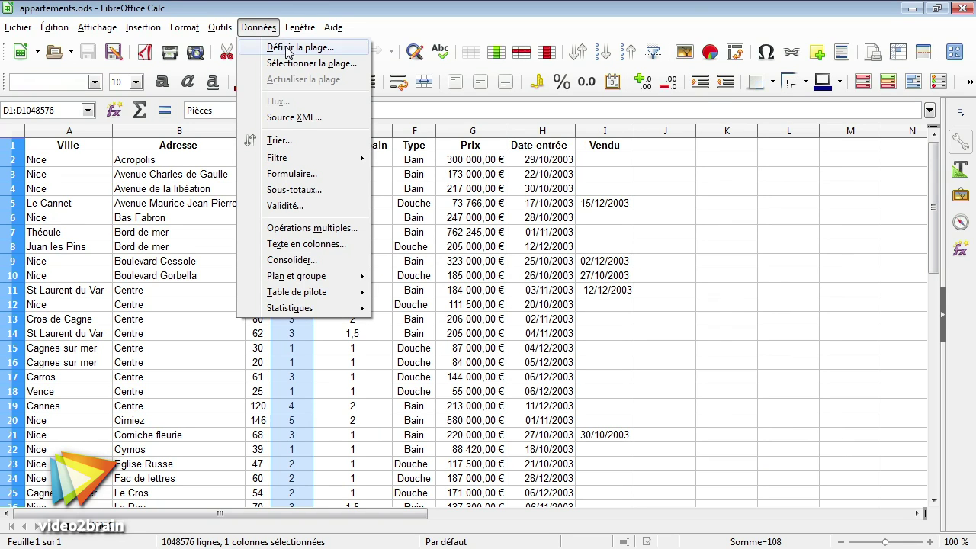
click(287, 49)
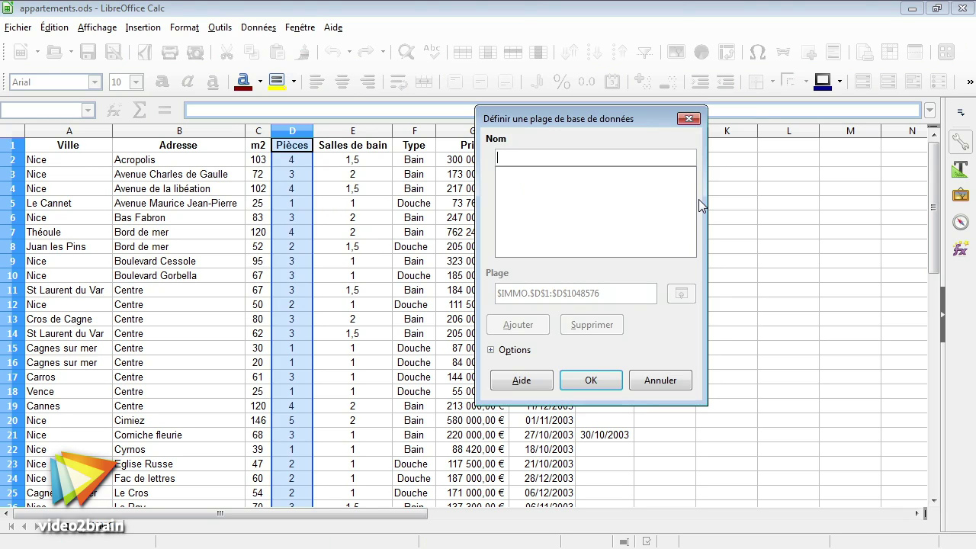
text(Pièces)
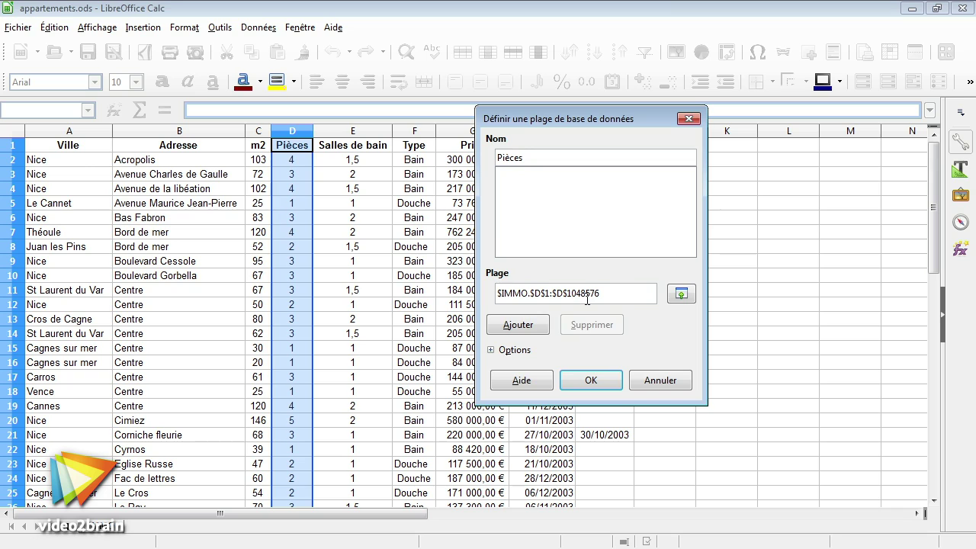
click(490, 350)
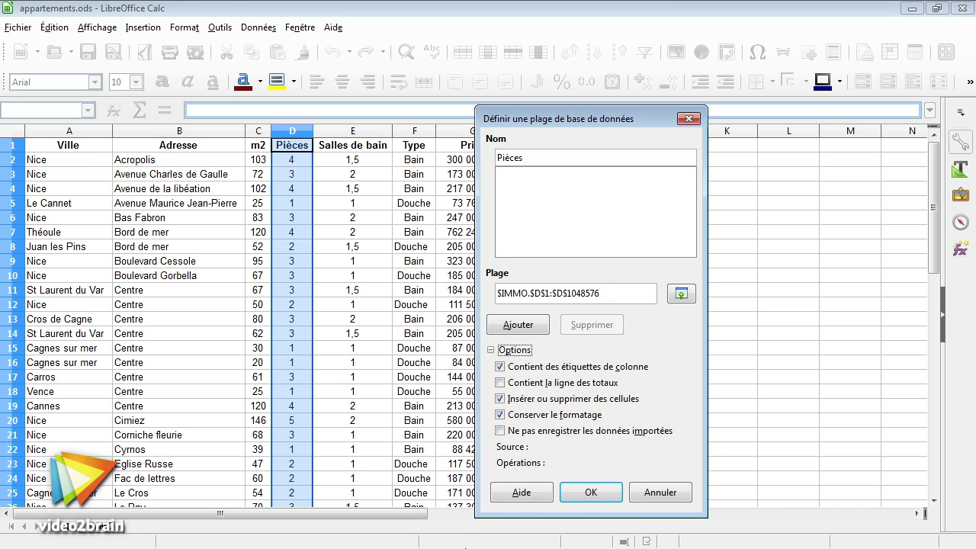
click(592, 493)
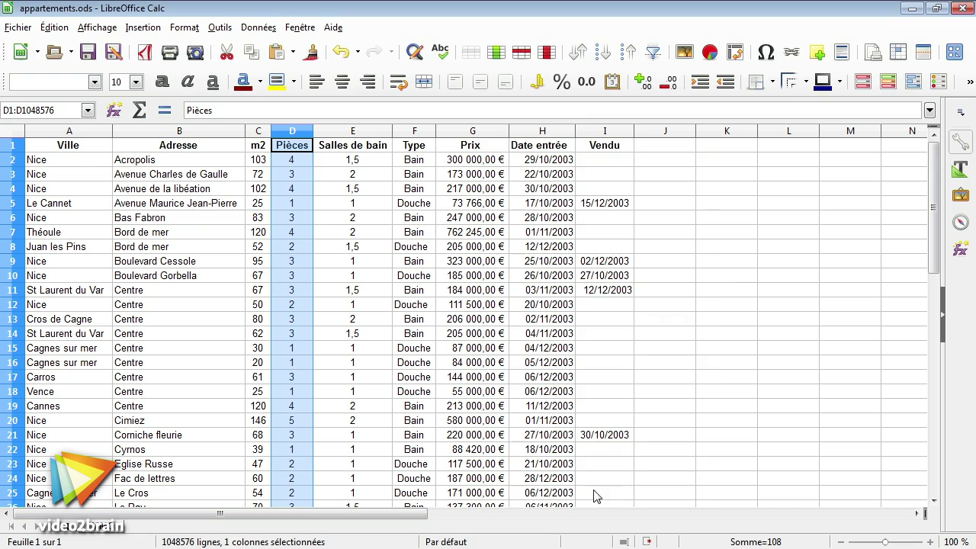
Enter the label Pièces in cell K1 and the criterion value 1 in K2.
click(734, 149)
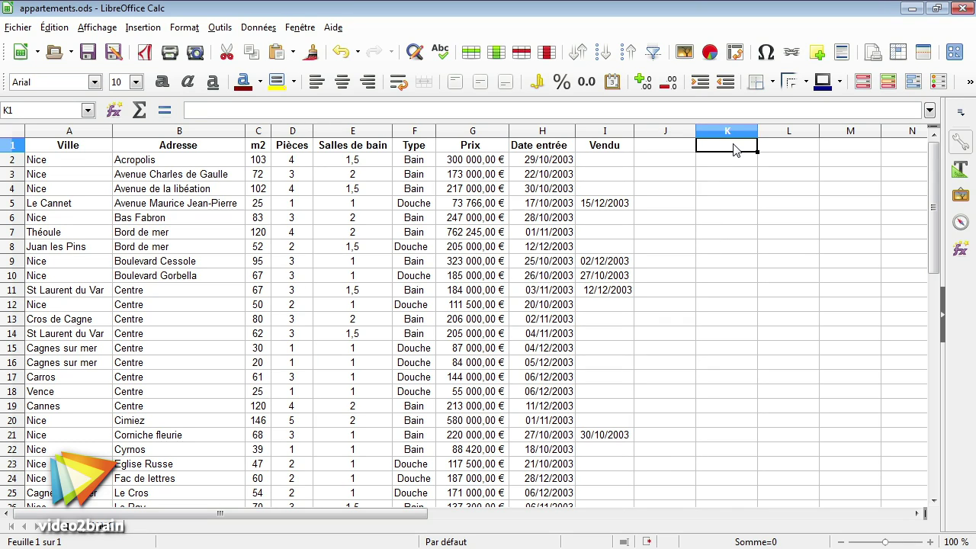
text(Pièces)
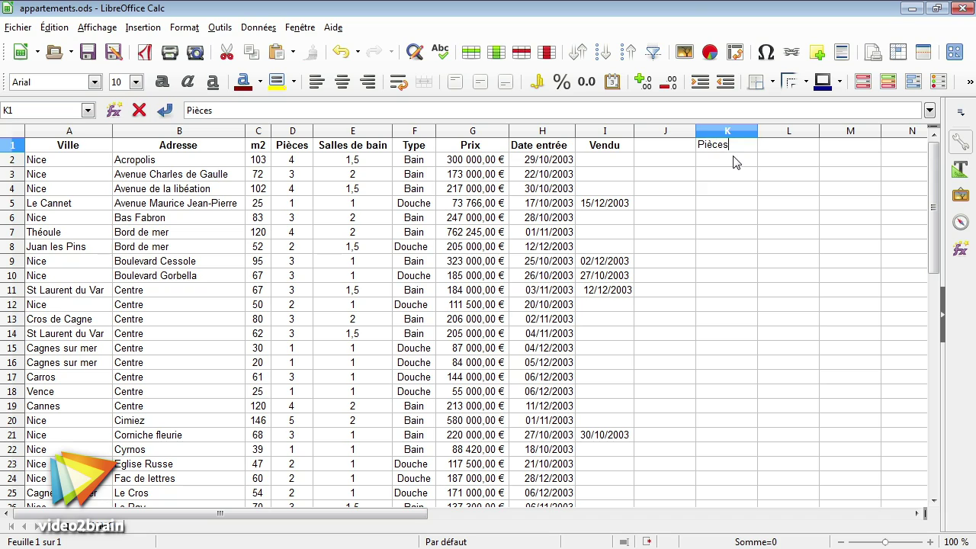
key(Return)
text(1)
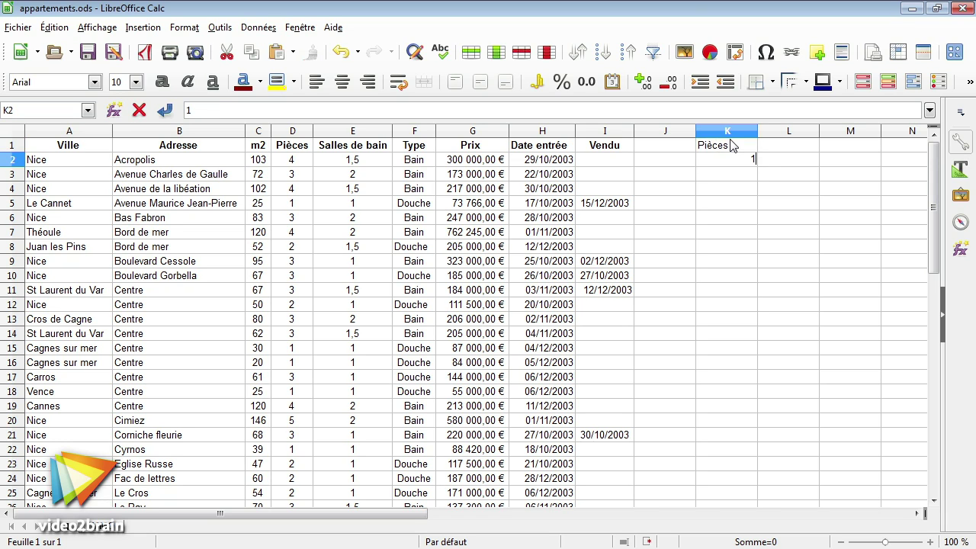
key(Return)
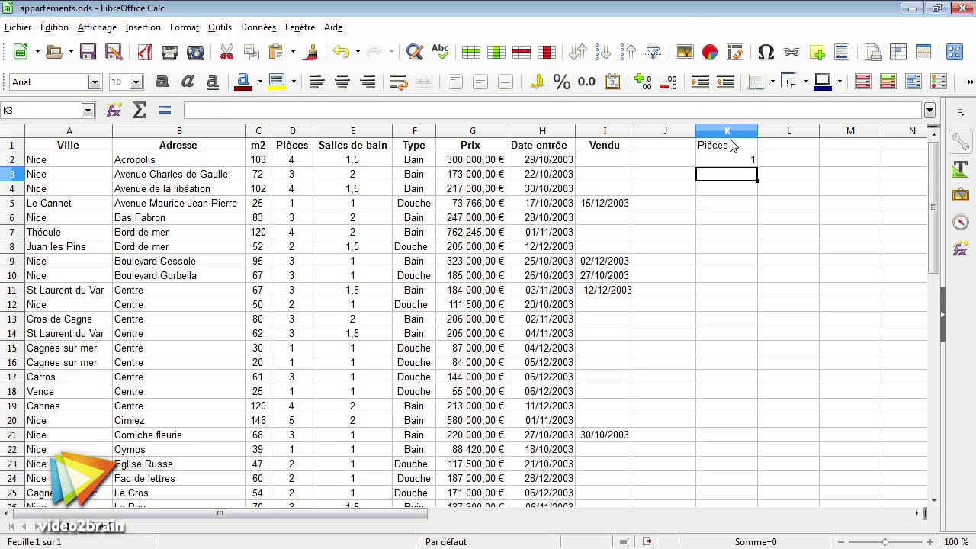
Start an NB.SI function from the Statistique category in cell K3.
click(113, 112)
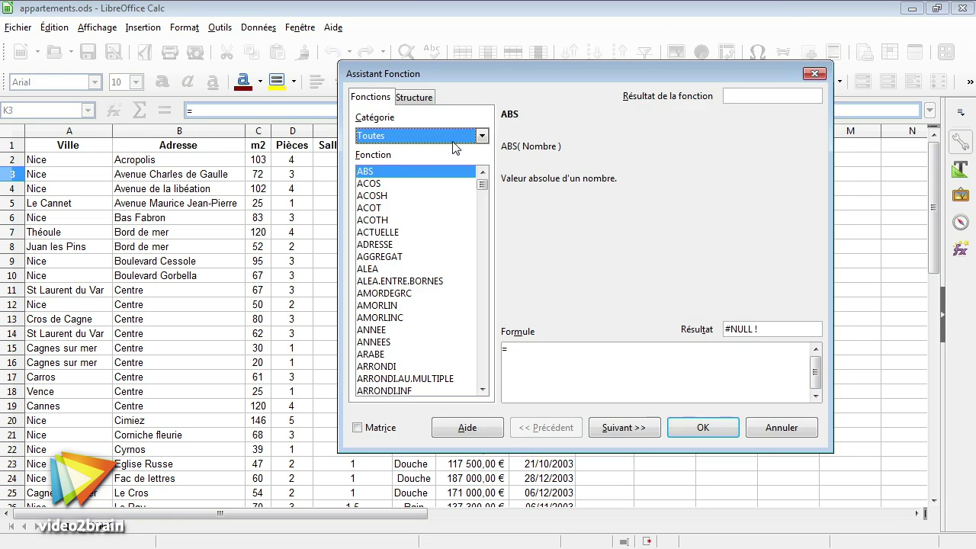
click(452, 136)
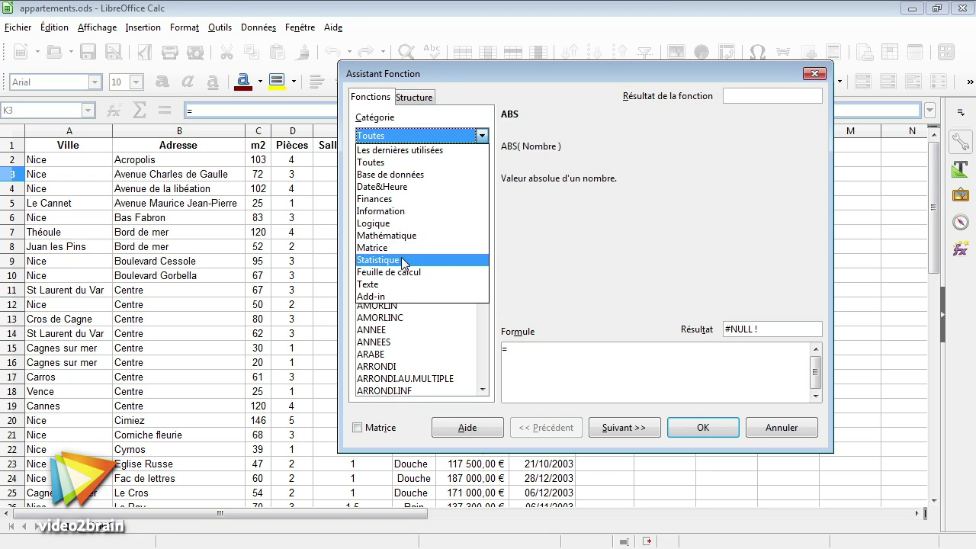
click(404, 260)
click(422, 171)
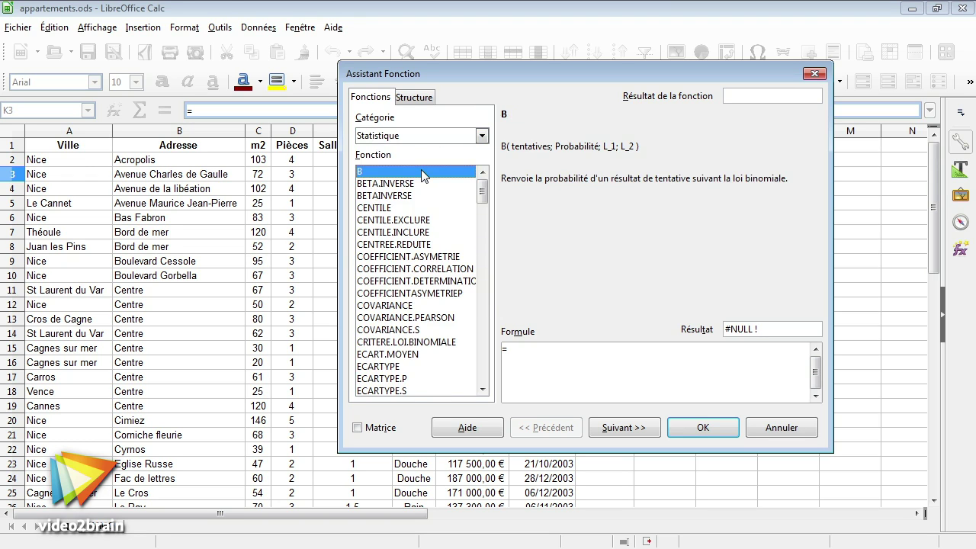
key(n)
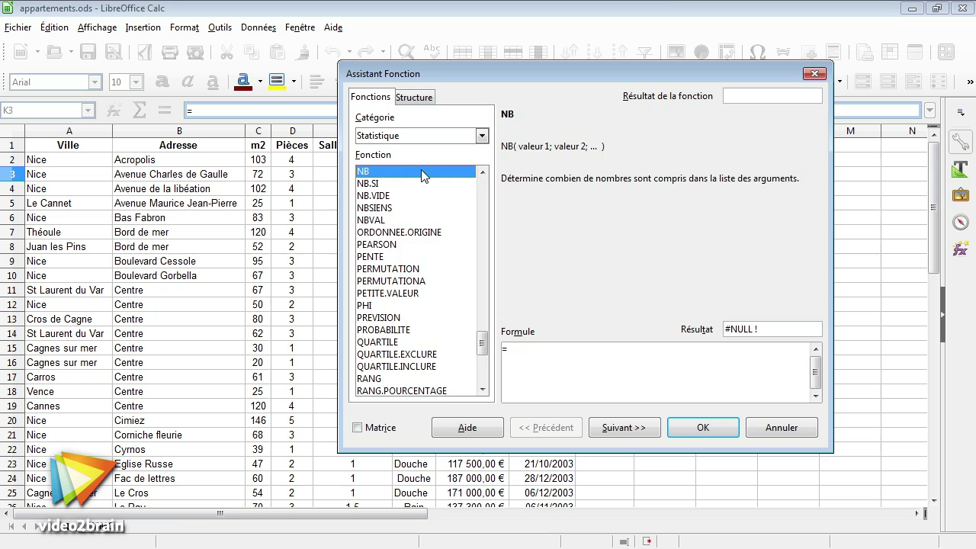
click(375, 185)
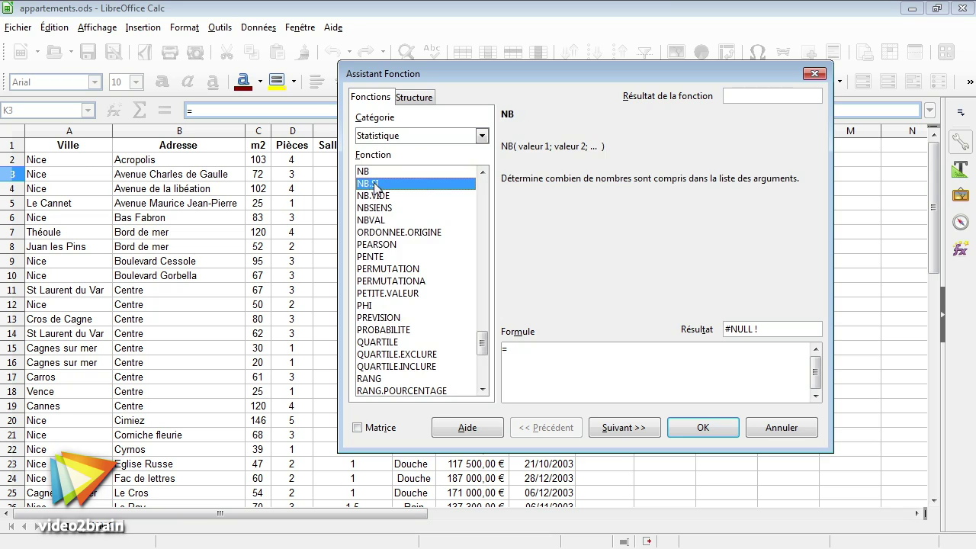
click(627, 430)
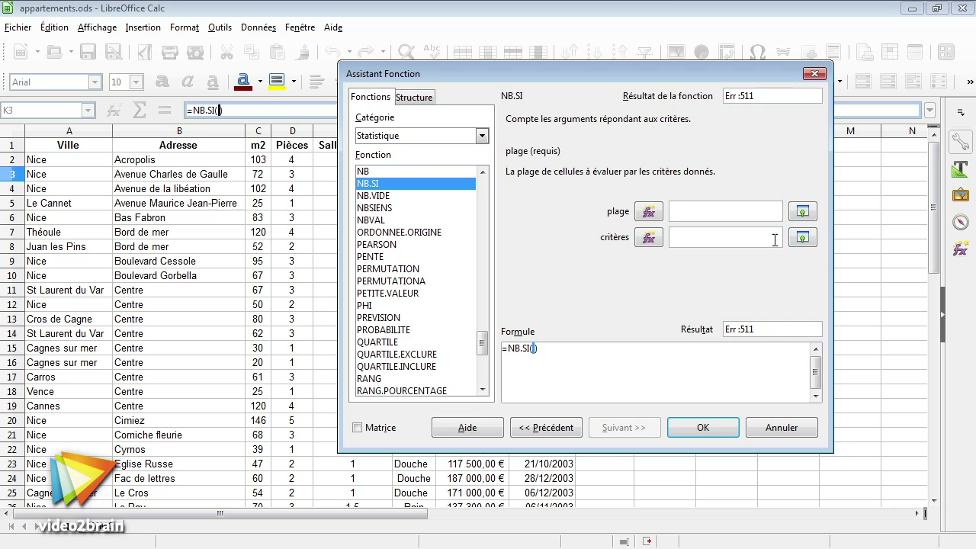
Complete the NB.SI function with pièces as the range and cell K2 as the criterion, and insert it in K3.
text(p)
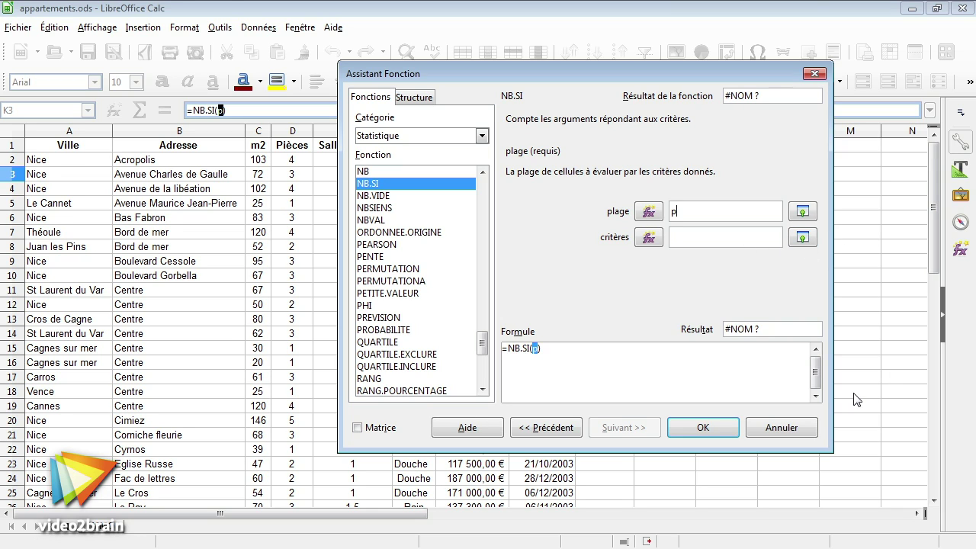
text(ièces)
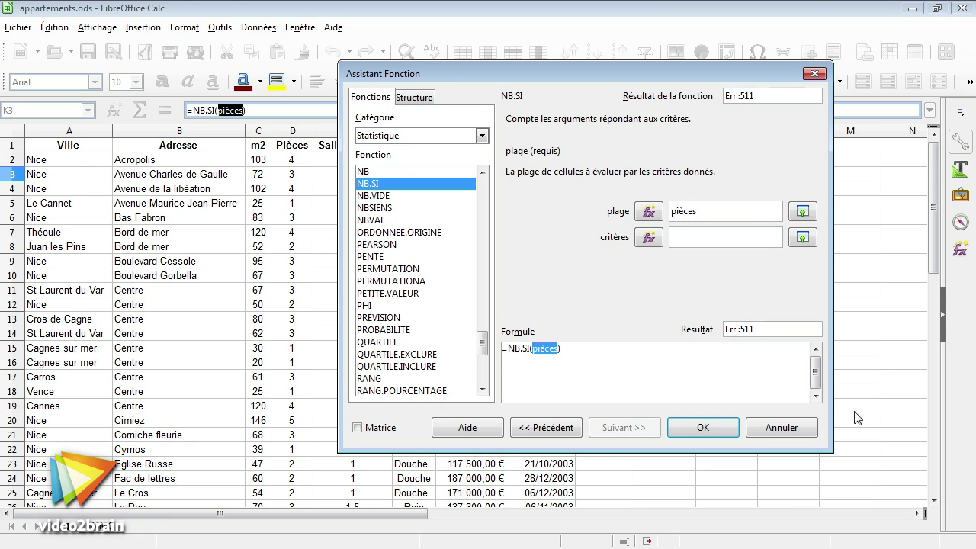
drag(689, 75, 488, 81)
click(492, 241)
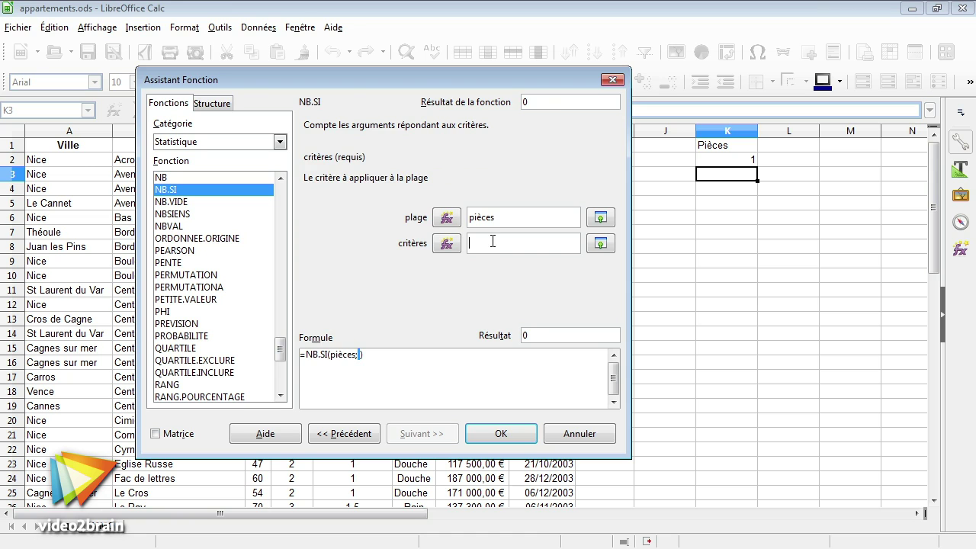
click(601, 244)
click(743, 159)
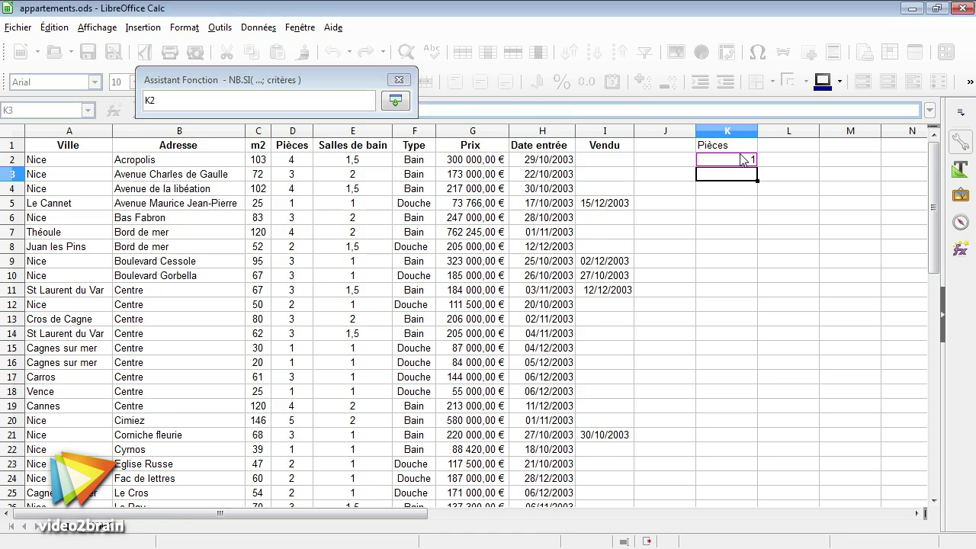
click(396, 103)
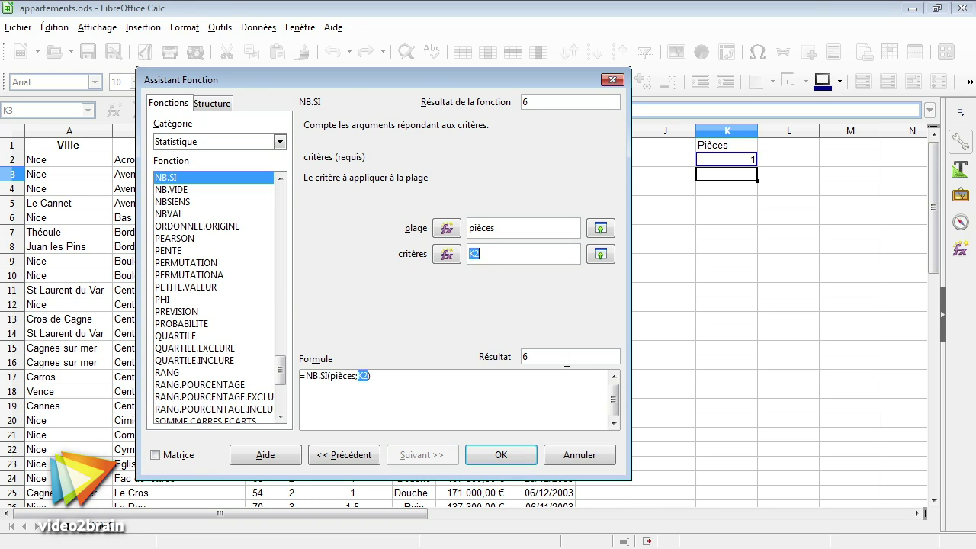
click(499, 457)
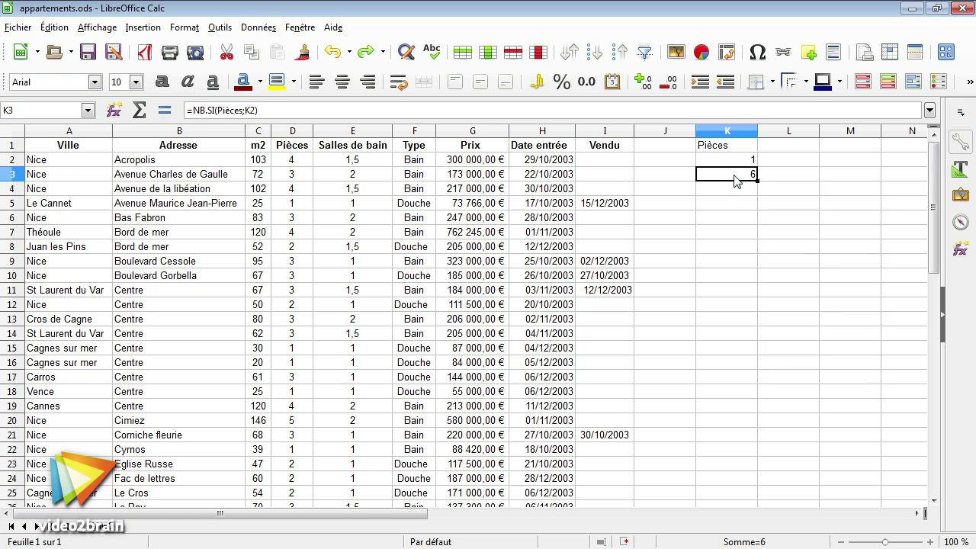
Move the NB.SI formula from cell K3 down to K4 by cutting and pasting it.
right_click(736, 177)
click(751, 185)
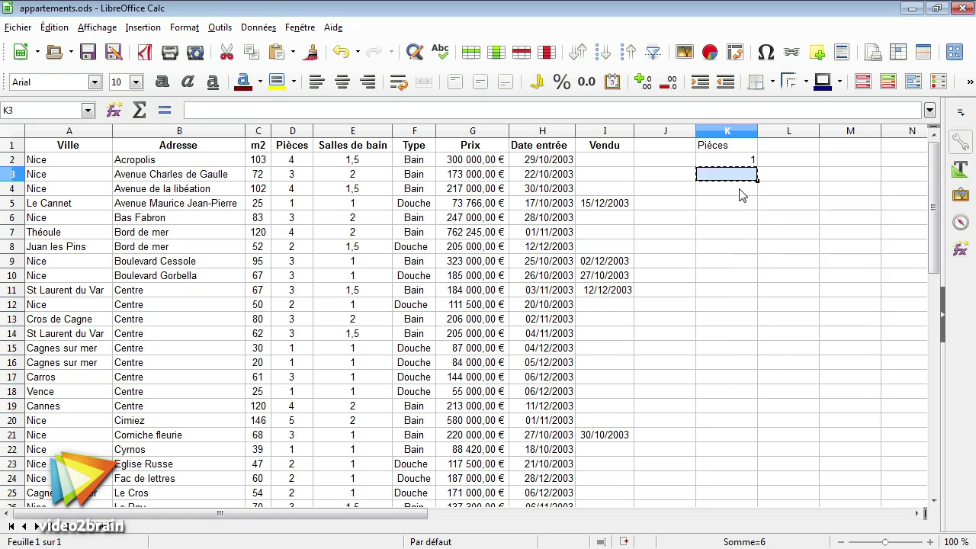
click(741, 188)
right_click(739, 190)
click(756, 234)
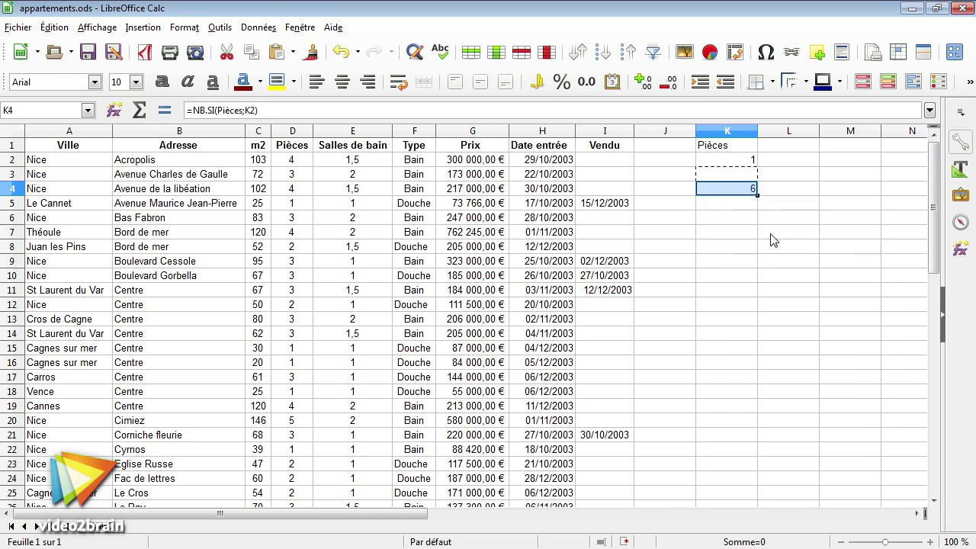
Enter the label Nombre d'Appartements in K3 and fit column K's width to its contents.
click(722, 176)
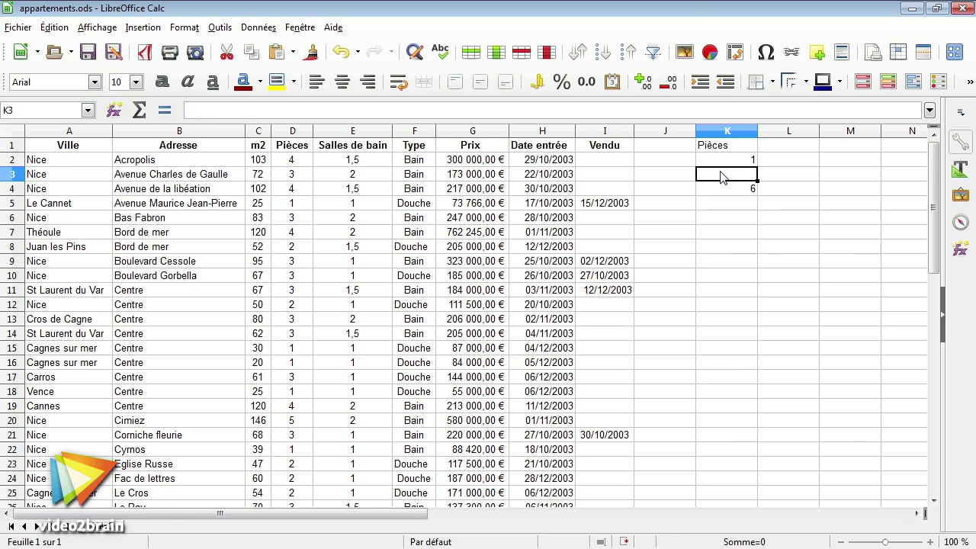
text(Nomb)
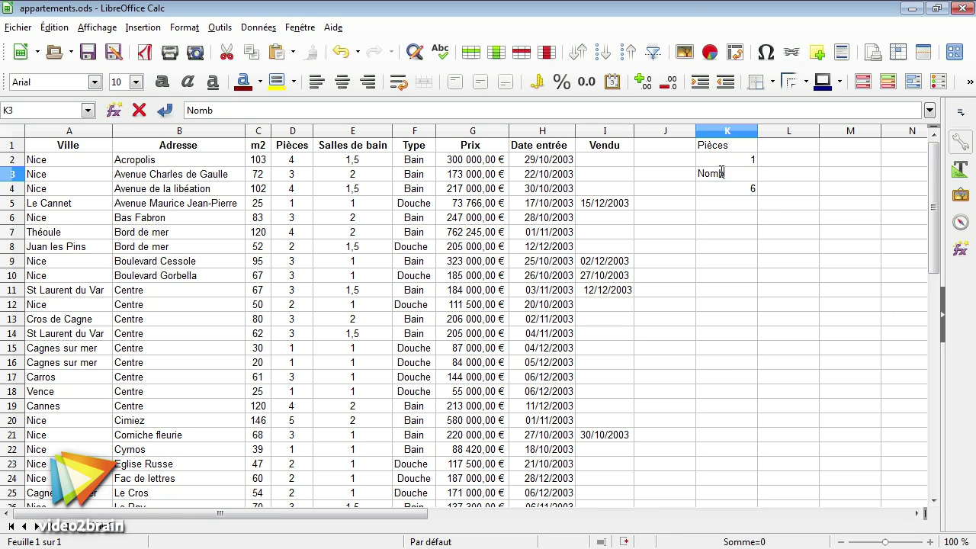
text(re d'Appartements)
click(728, 130)
double_click(757, 130)
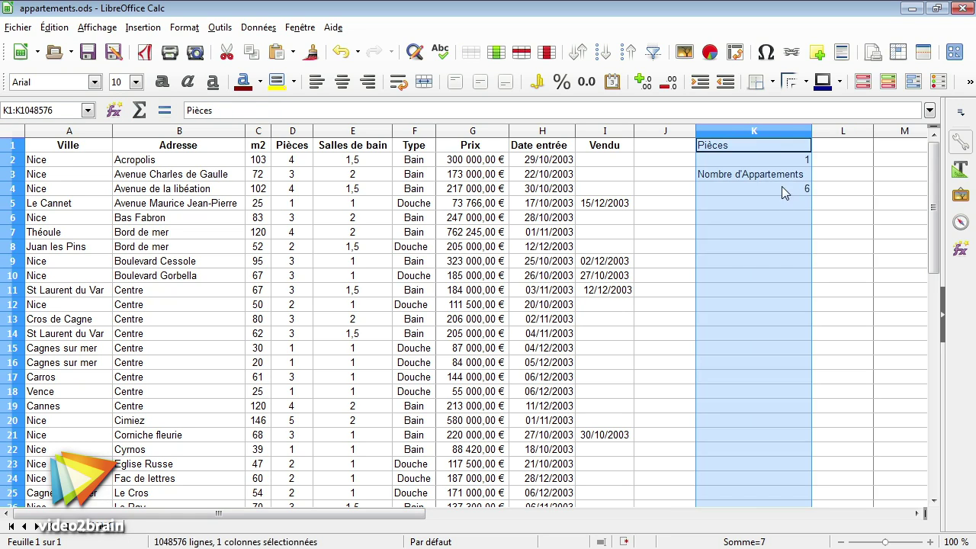
Enter the label Valeur totale in cell K5.
click(781, 188)
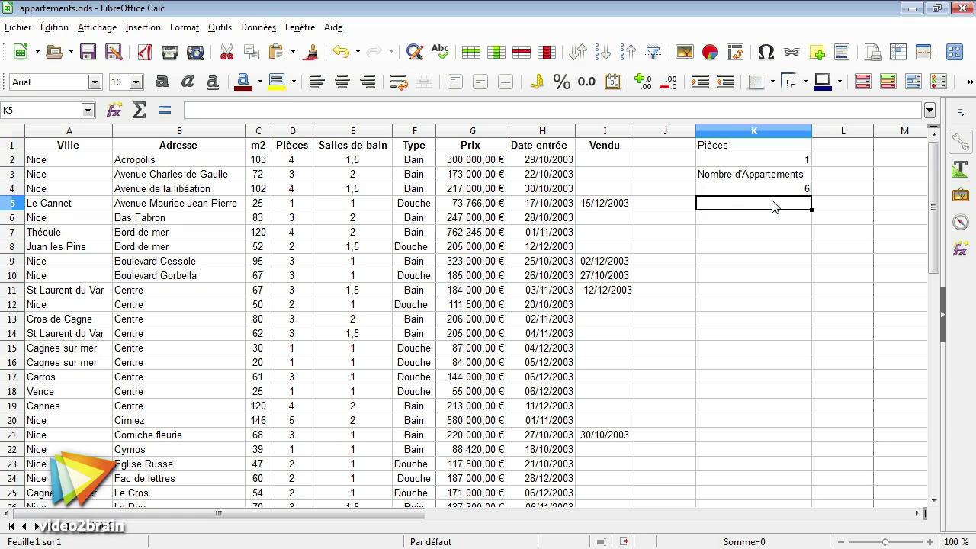
text(Valeur totale)
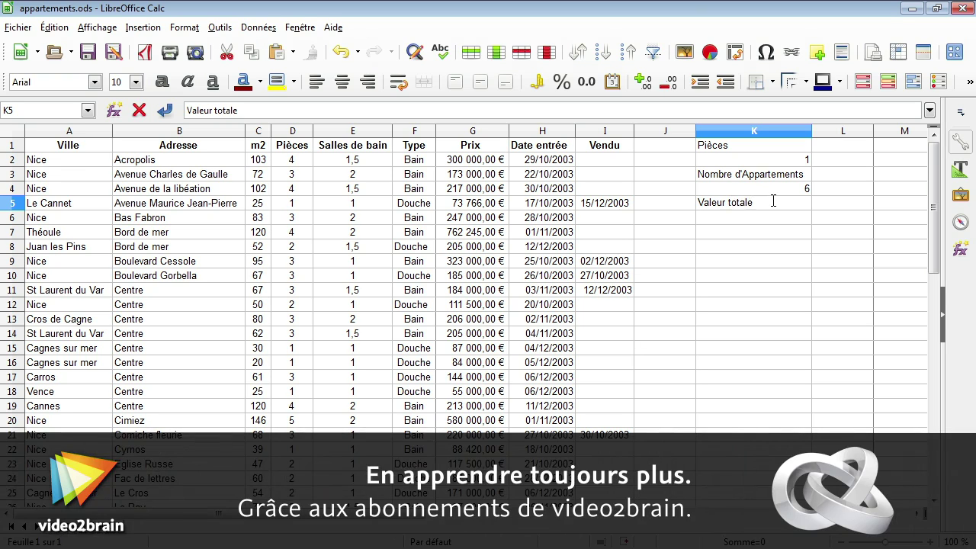
click(768, 222)
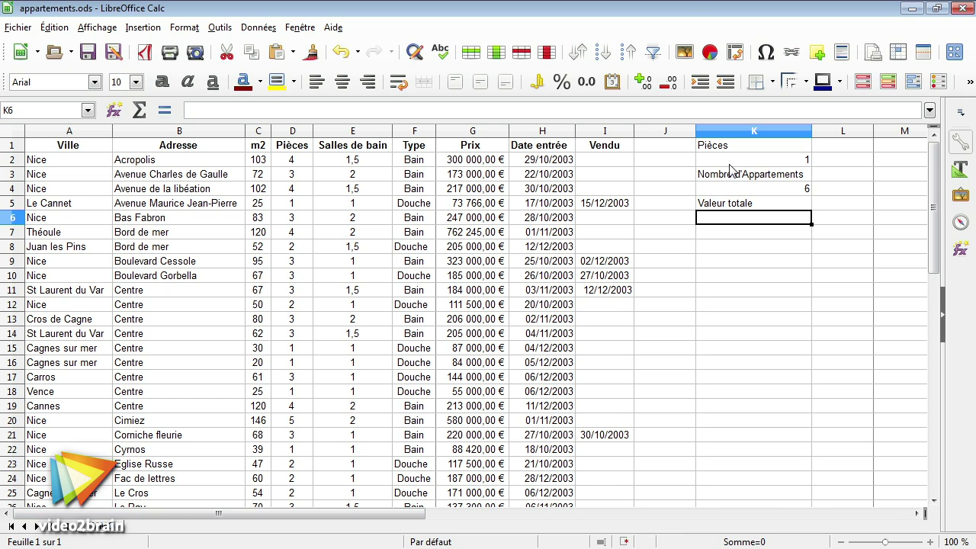
Start a SOMME.SI function from the Mathématique category in cell K6.
click(114, 109)
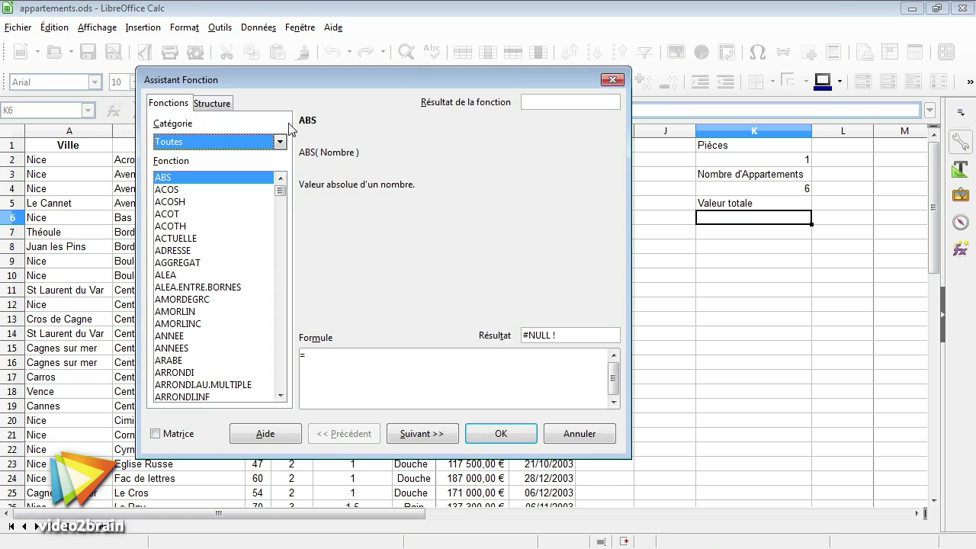
click(279, 141)
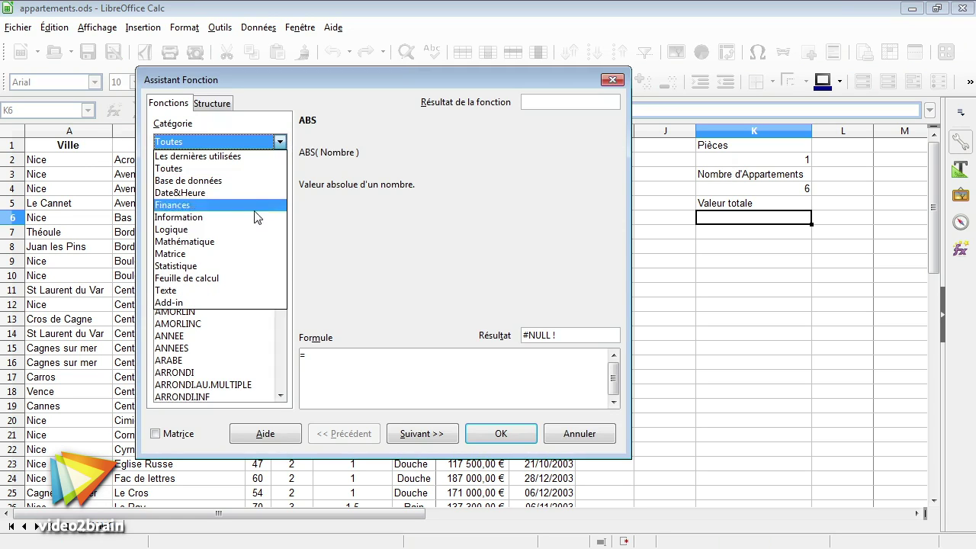
click(250, 241)
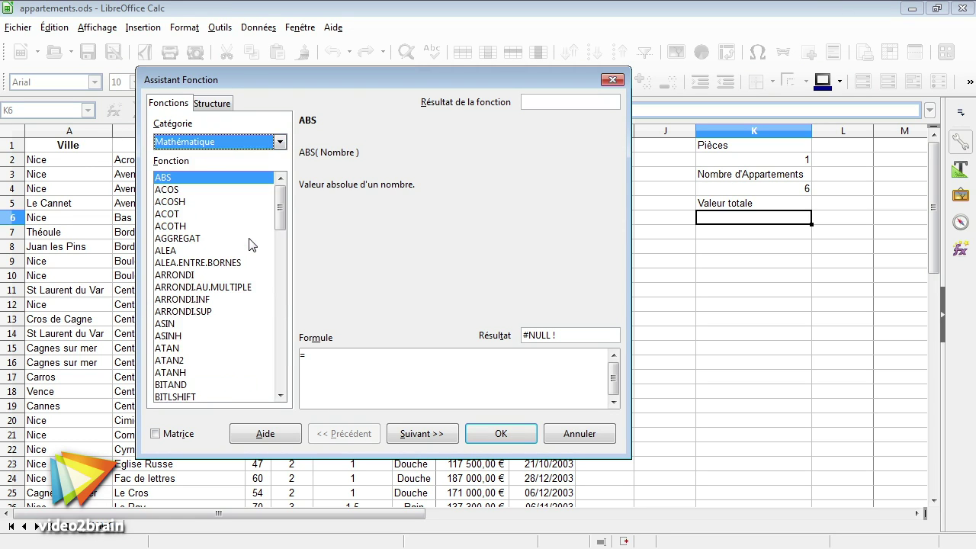
click(176, 180)
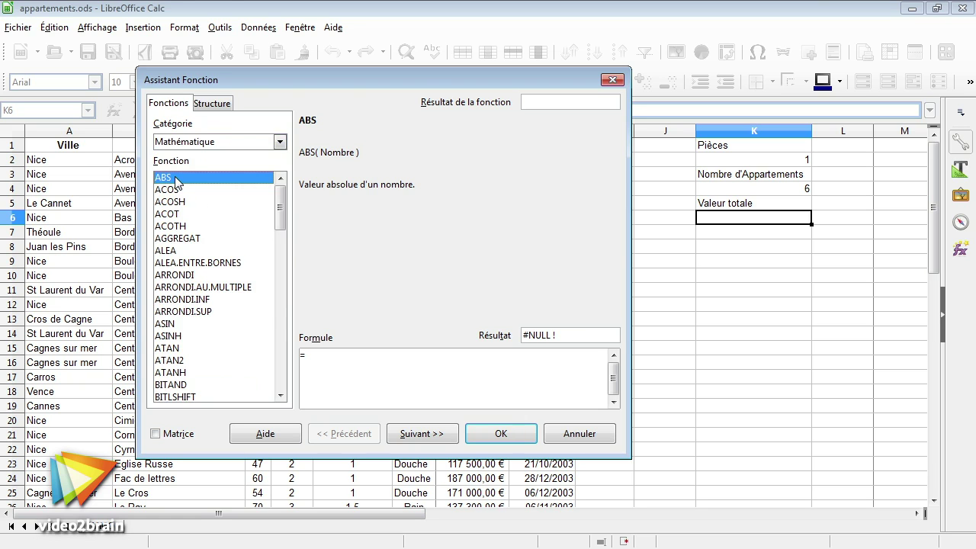
key(s)
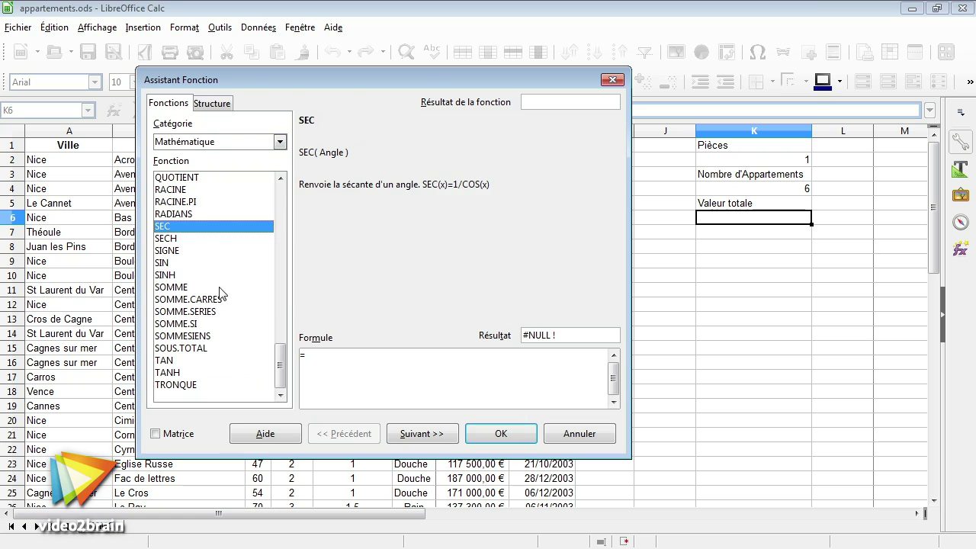
click(193, 326)
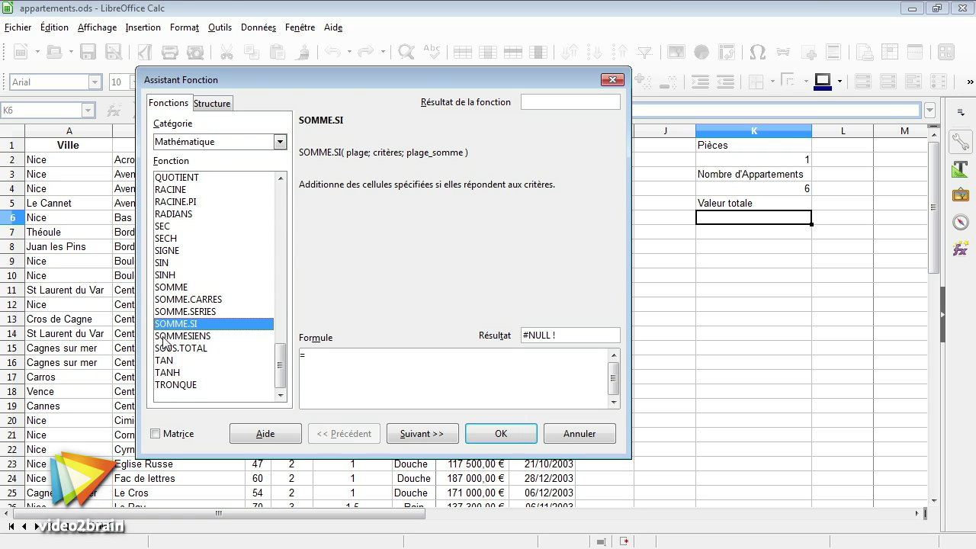
click(168, 338)
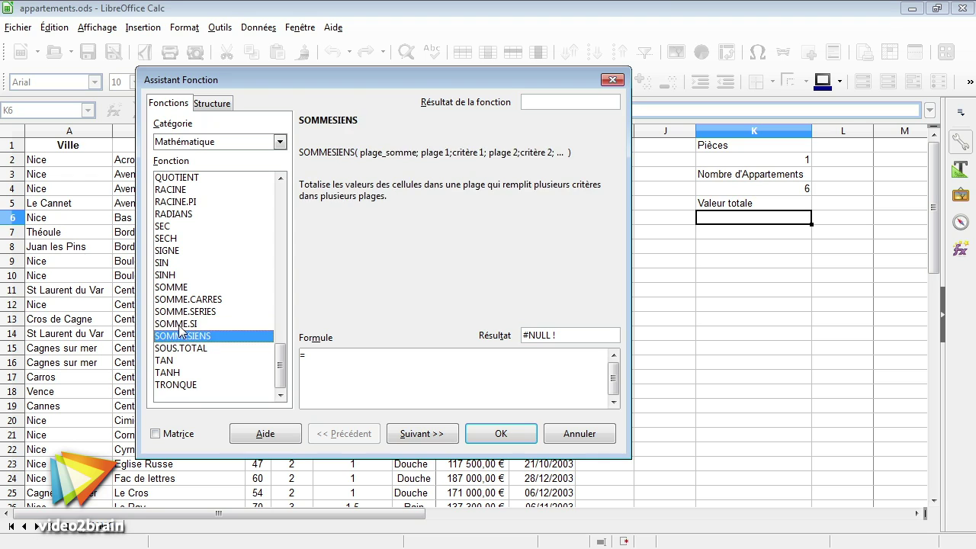
click(179, 325)
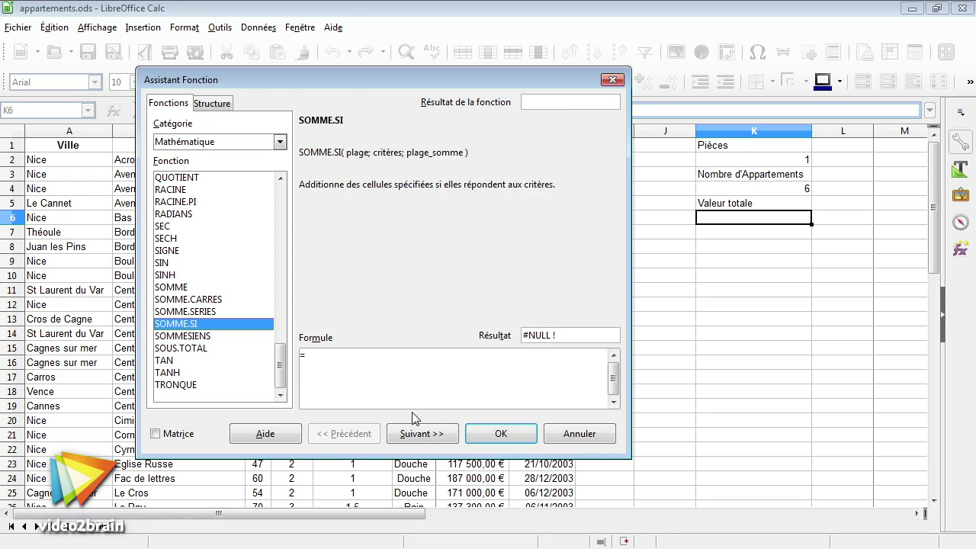
click(426, 431)
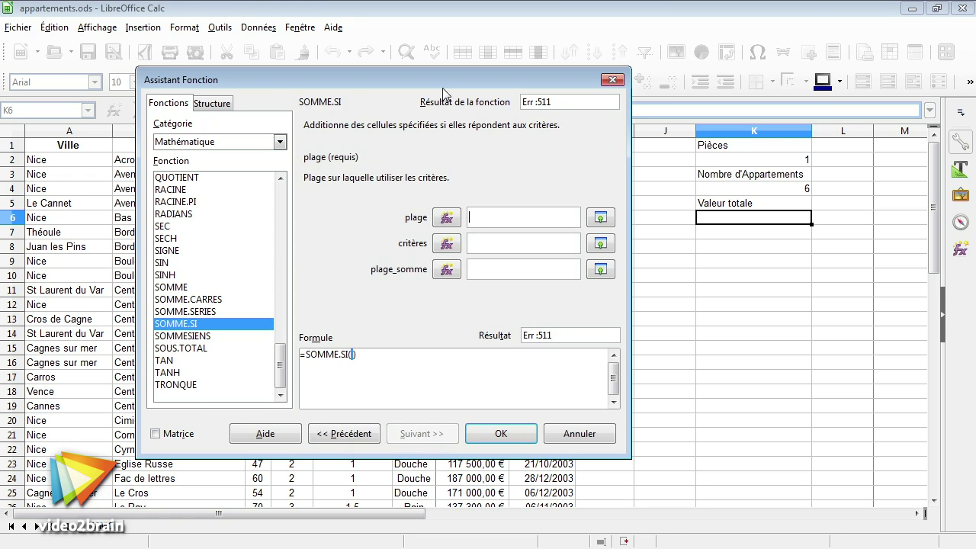
Set the SOMME.SI range to pièces and its criterion to cell K2.
drag(416, 82, 641, 144)
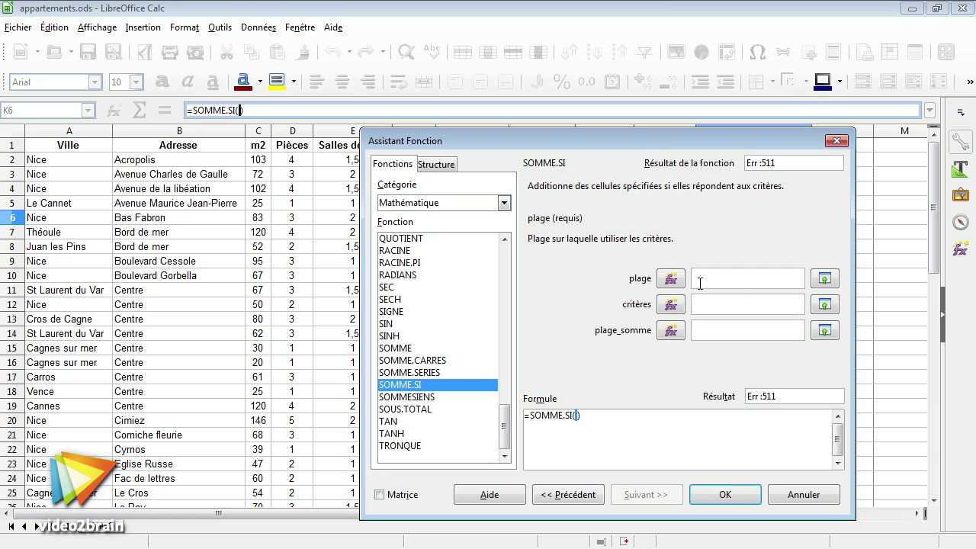
text(pièces)
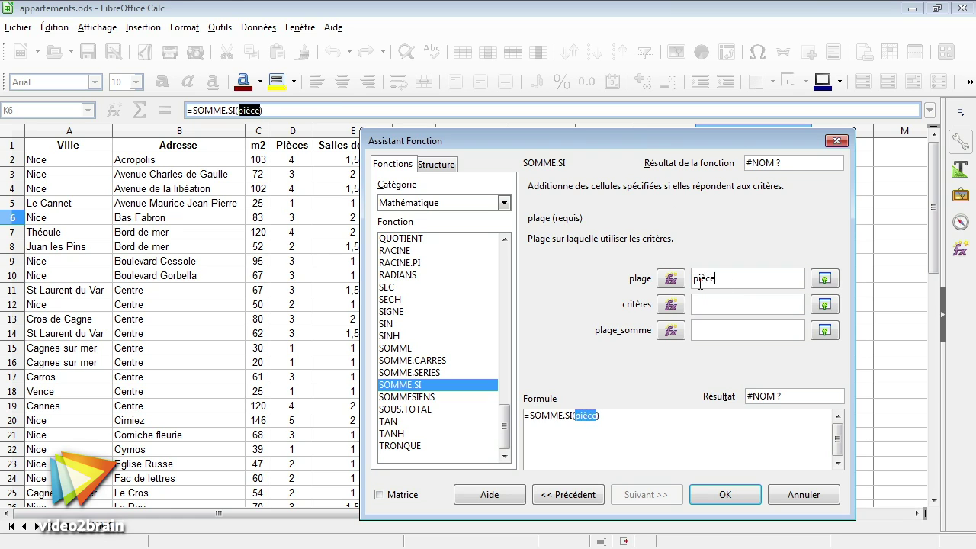
click(712, 307)
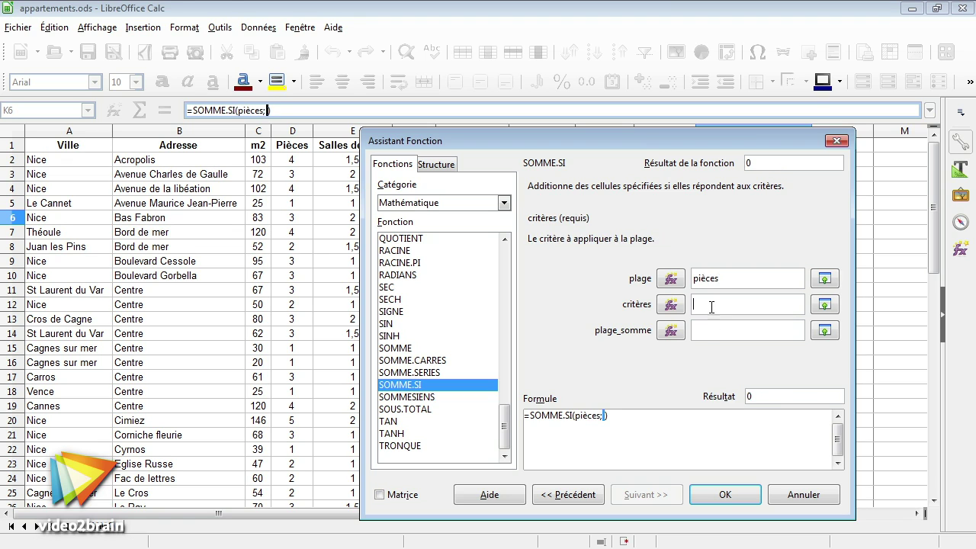
click(824, 305)
click(757, 160)
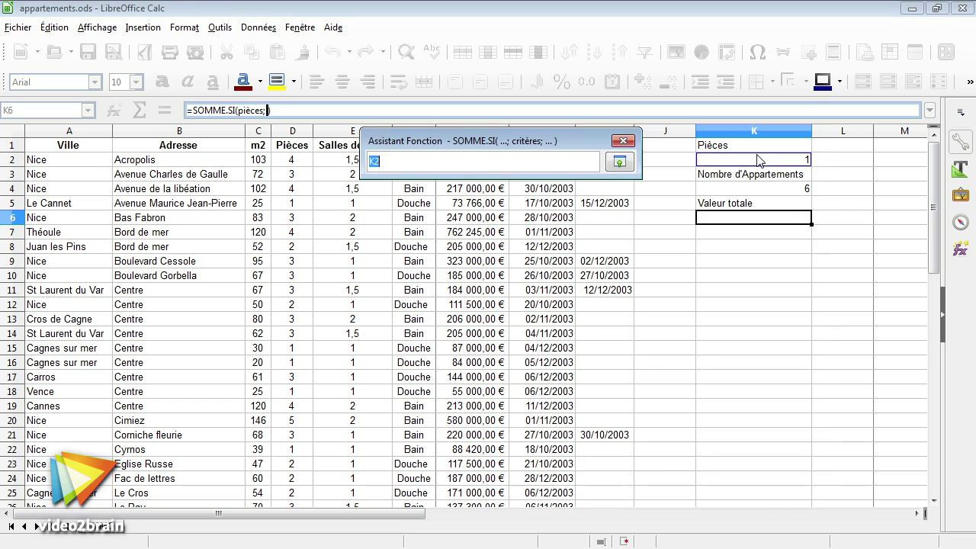
click(619, 162)
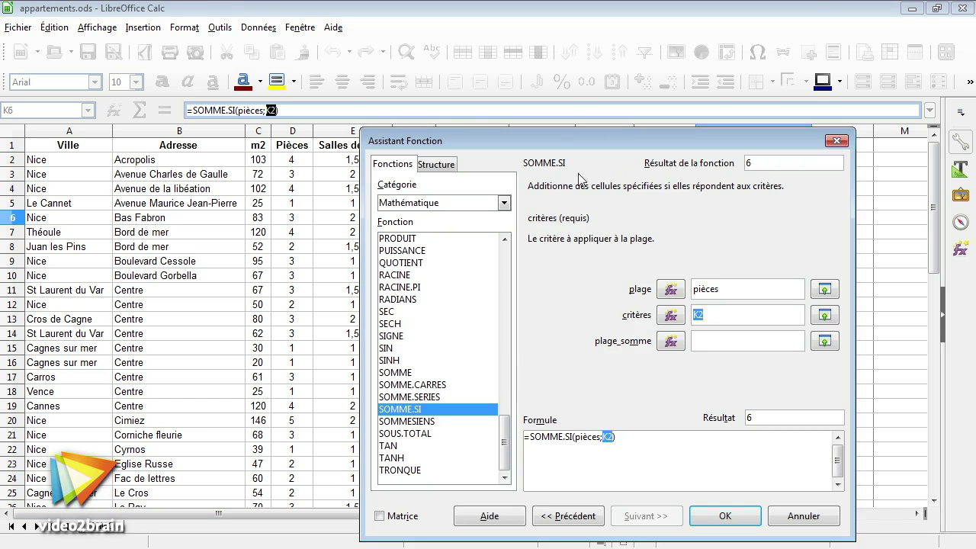
Set the SOMME.SI sum range to the whole price column, g:g, and insert the formula in K6.
click(722, 341)
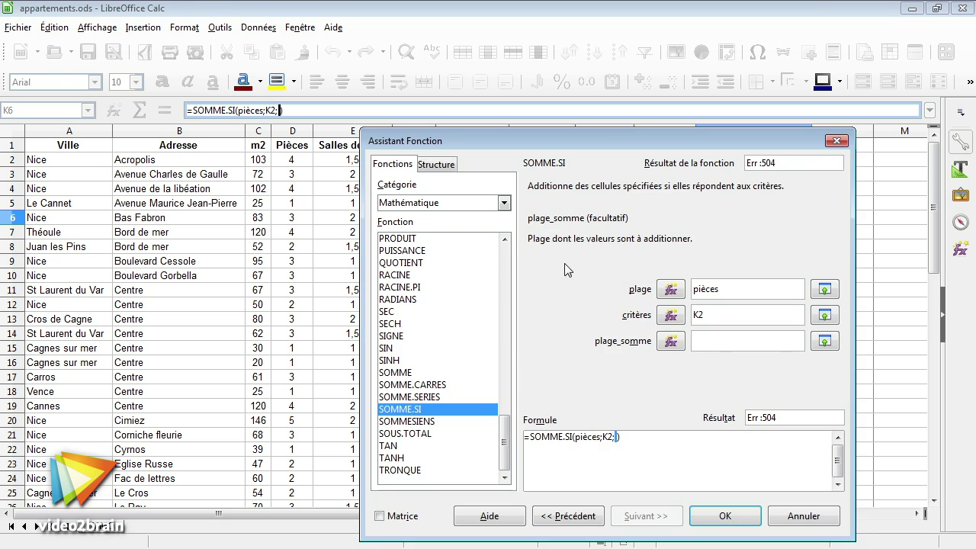
drag(699, 138, 857, 95)
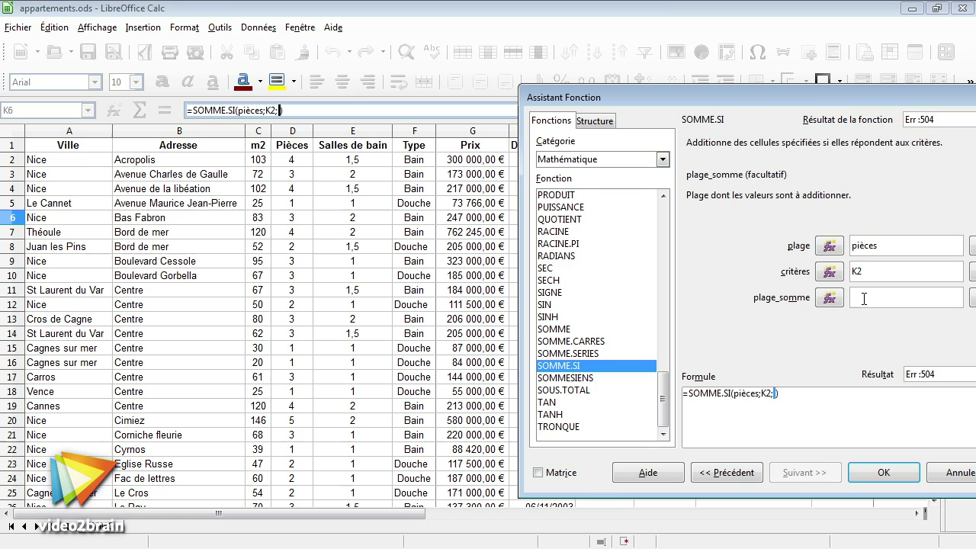
text(g:g)
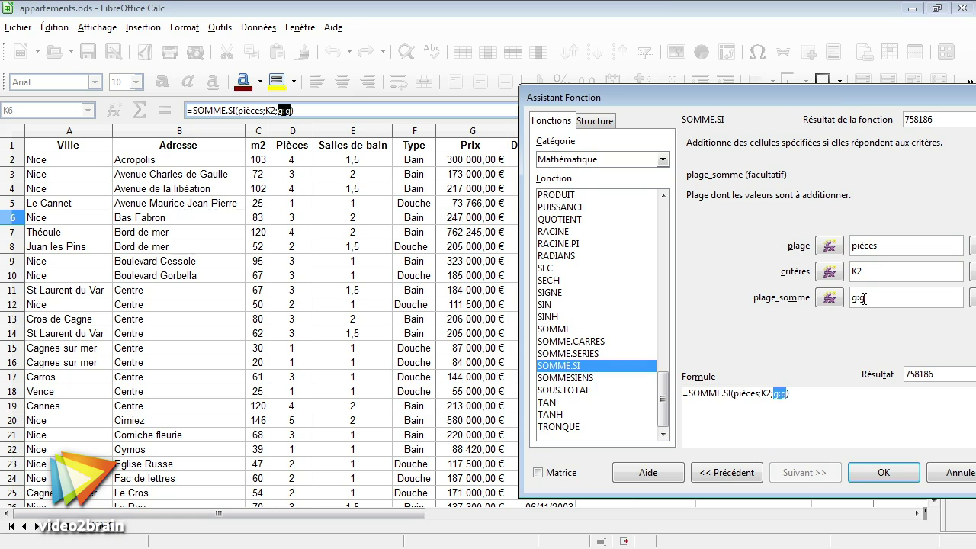
drag(867, 101, 543, 100)
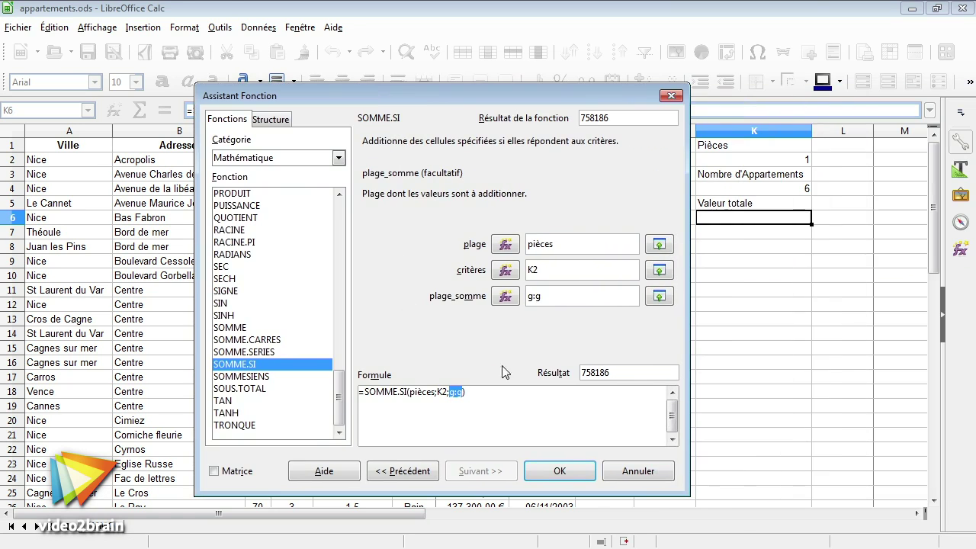
click(559, 471)
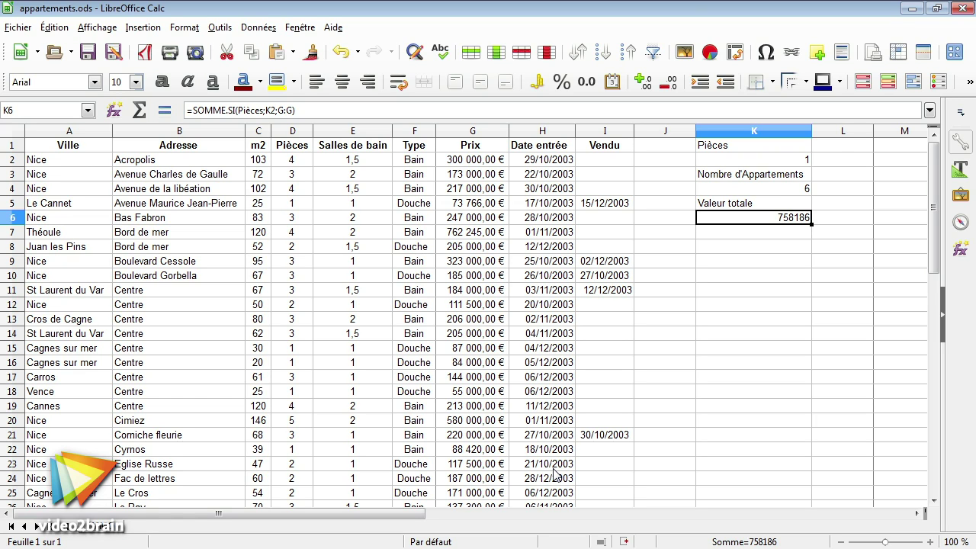
Enter the label Type SDB in cell L1 and the criterion Douche in cell L2.
click(843, 147)
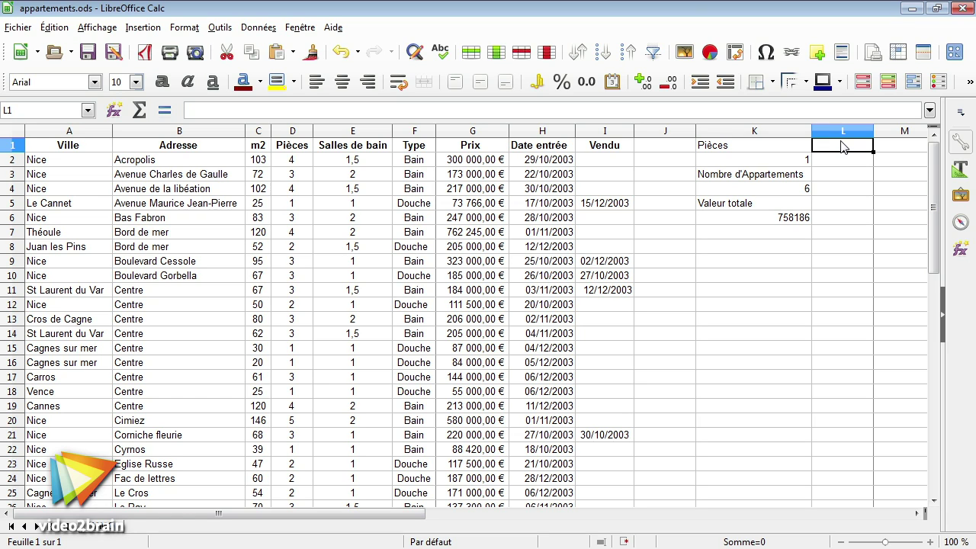
text(T)
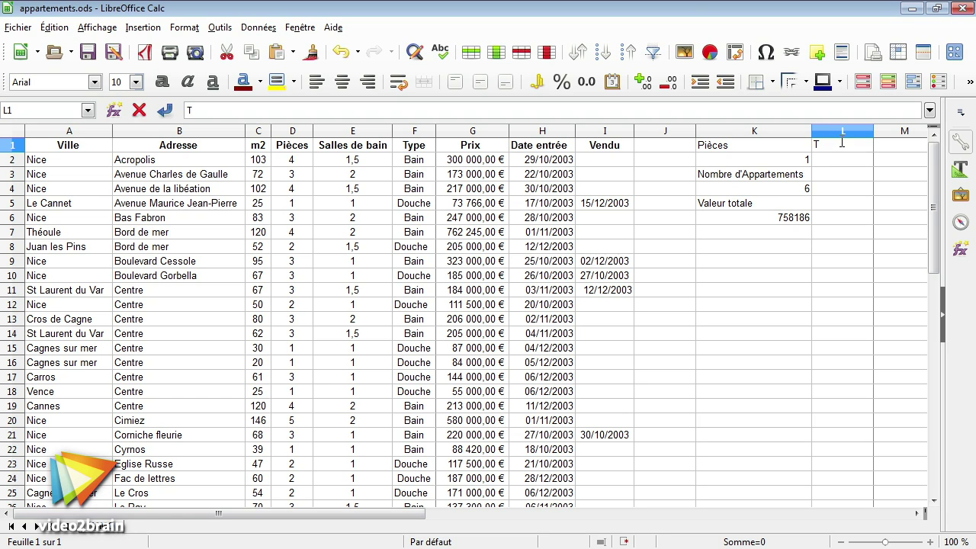
text(ype SDB)
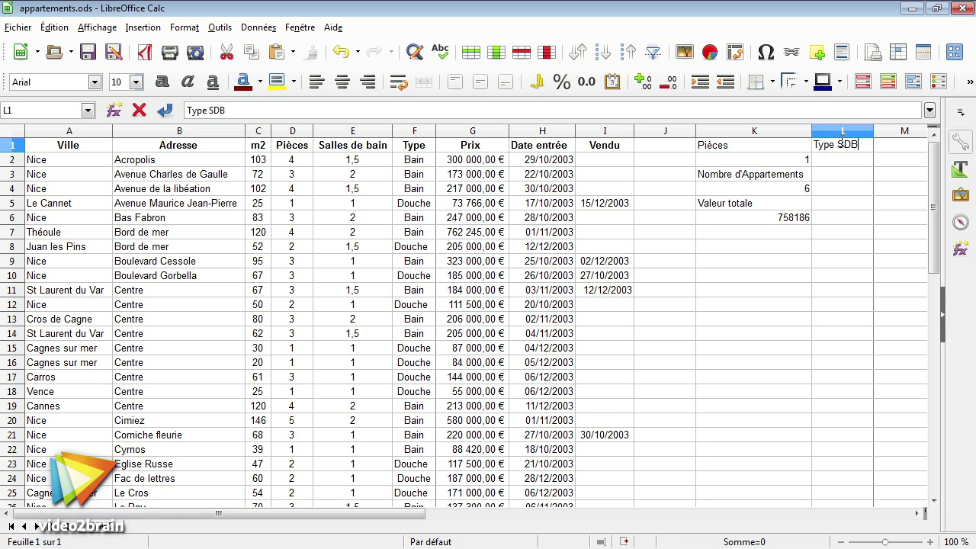
click(838, 165)
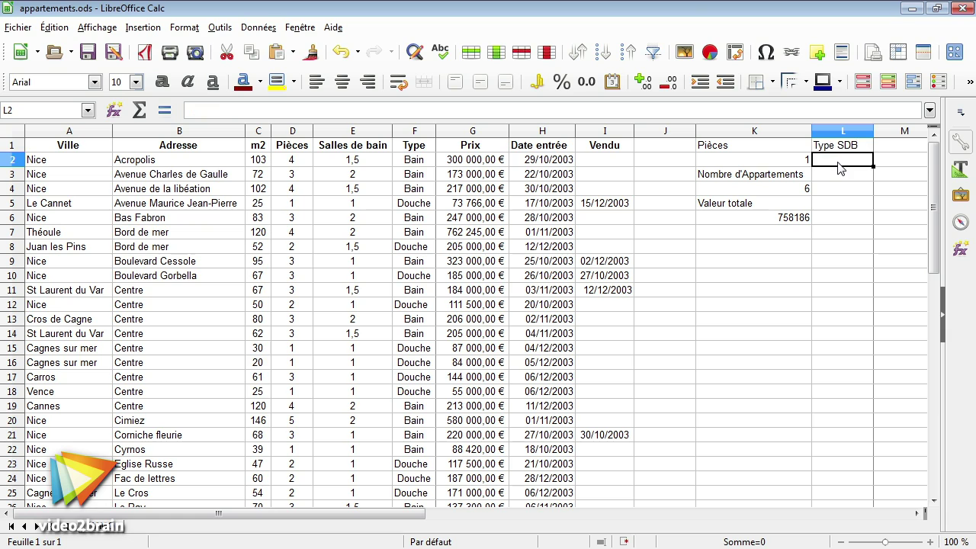
text(Douche)
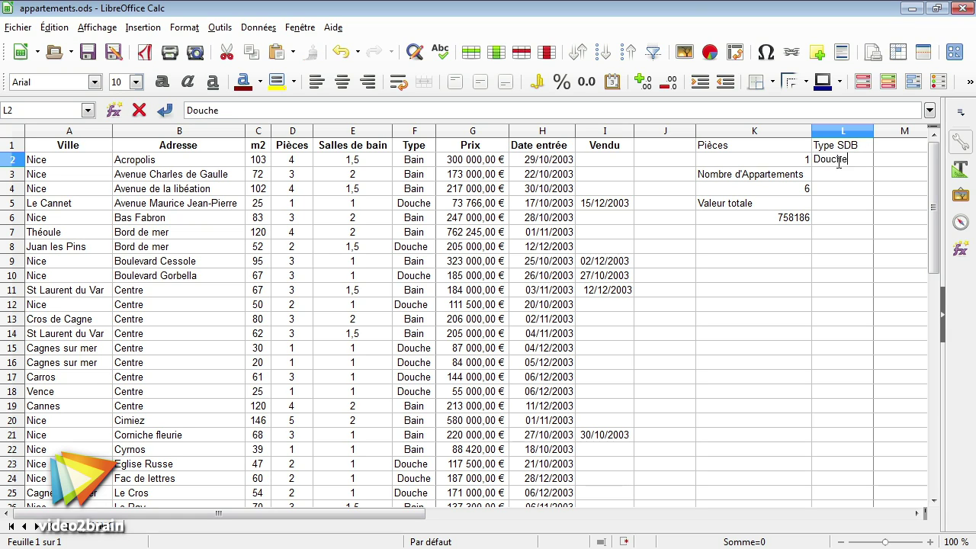
Start an NBSIENS function from the Statistique category in cell L3.
click(842, 180)
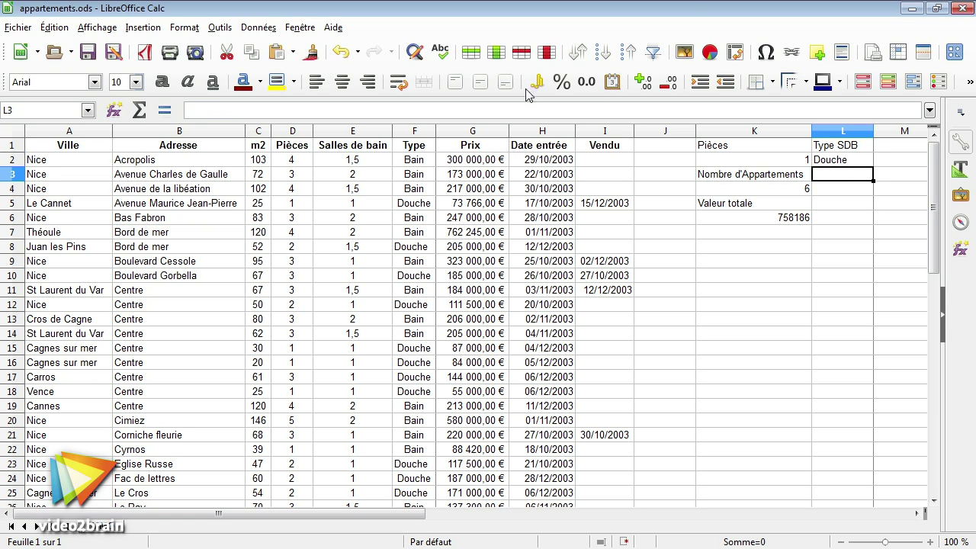
click(114, 111)
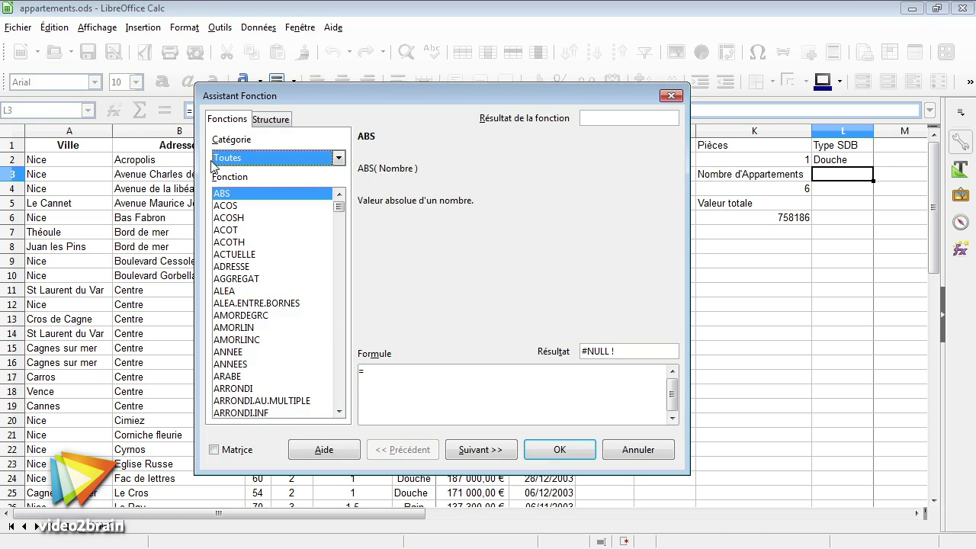
click(338, 158)
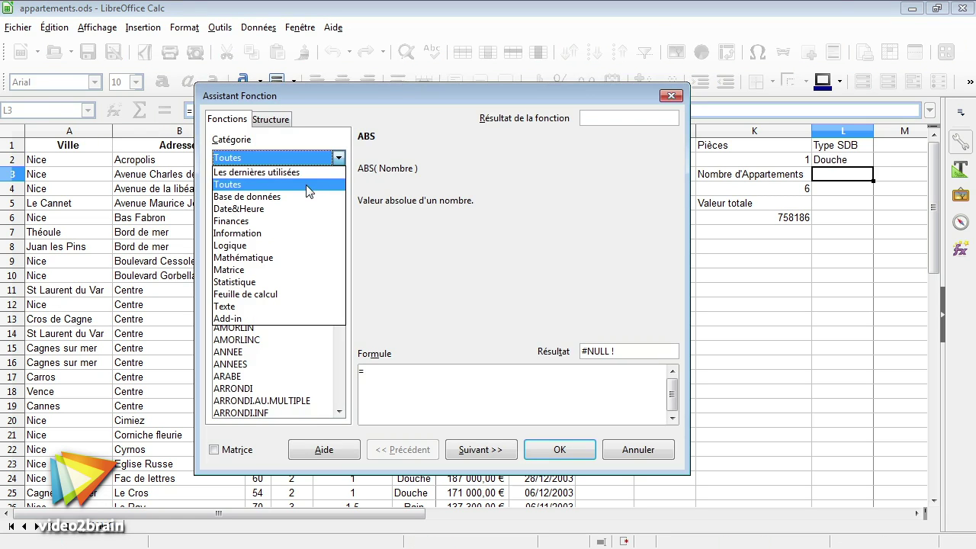
click(290, 282)
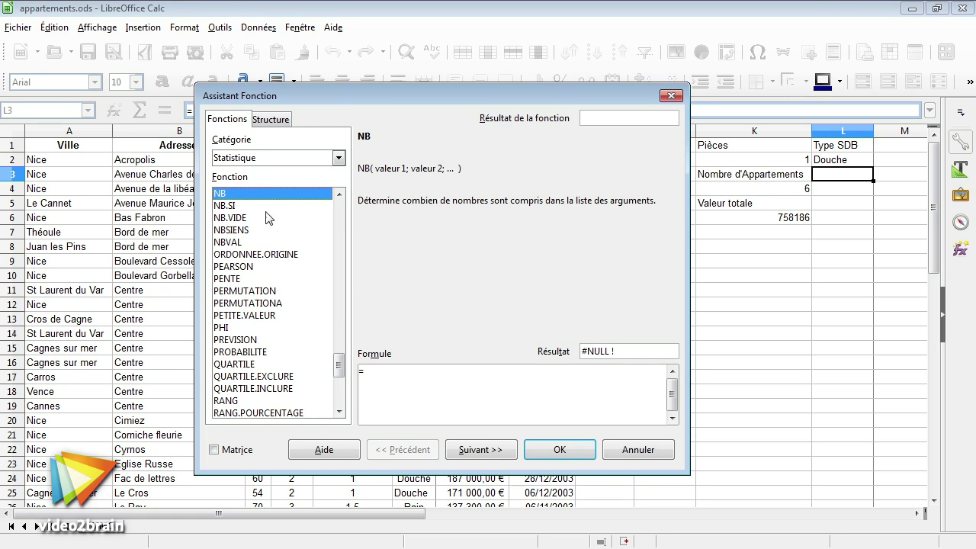
click(242, 230)
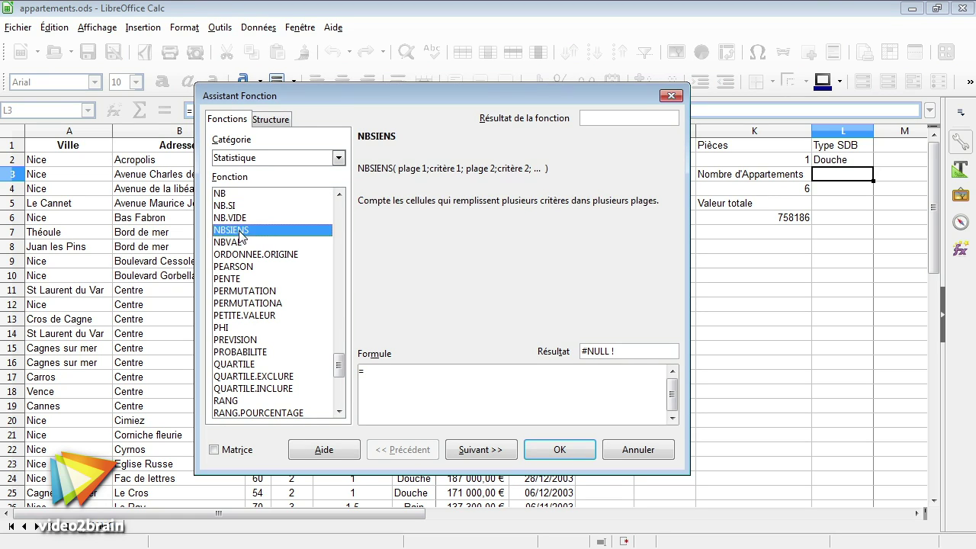
click(496, 454)
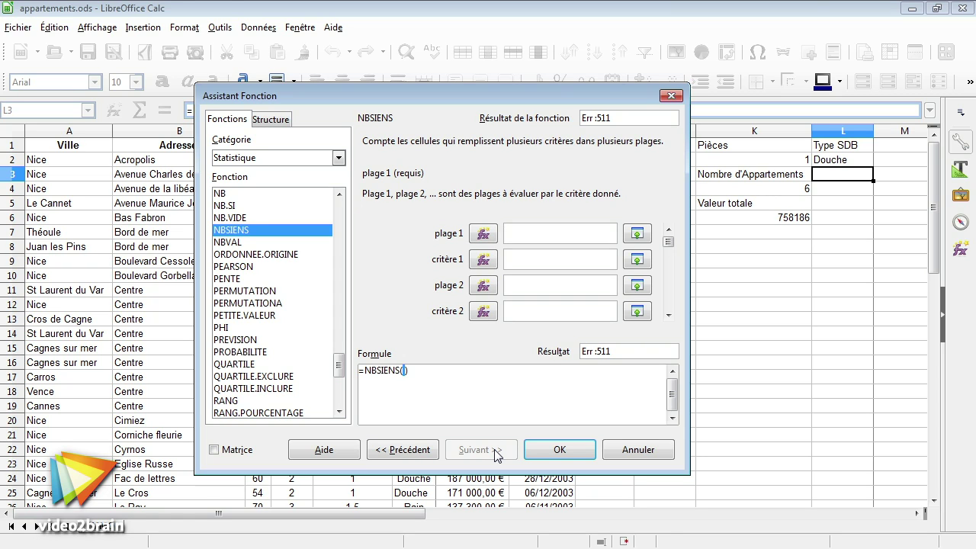
Set the first NBSIENS range to Pièces and its criterion to cell K2.
text(Pièces)
click(543, 261)
click(782, 164)
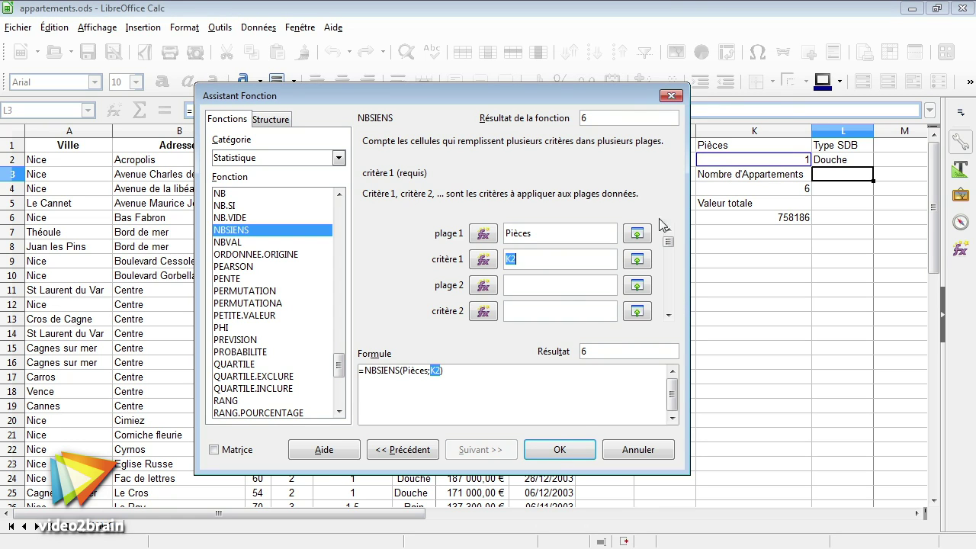
Set the second NBSIENS range to the whole Type column, f:f, with criterion cell L2, and insert the formula in L3.
click(526, 285)
drag(539, 99, 577, 143)
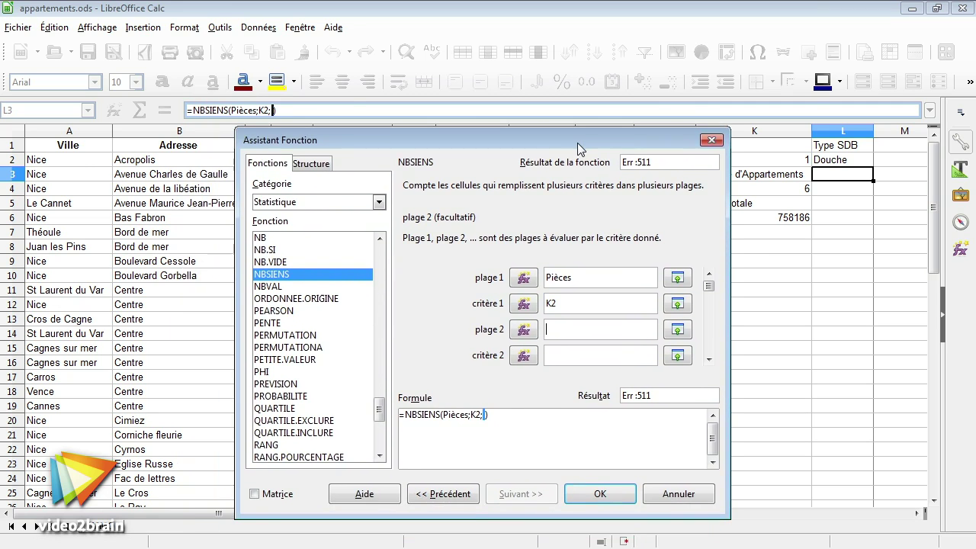
text(f:f)
click(594, 355)
click(847, 162)
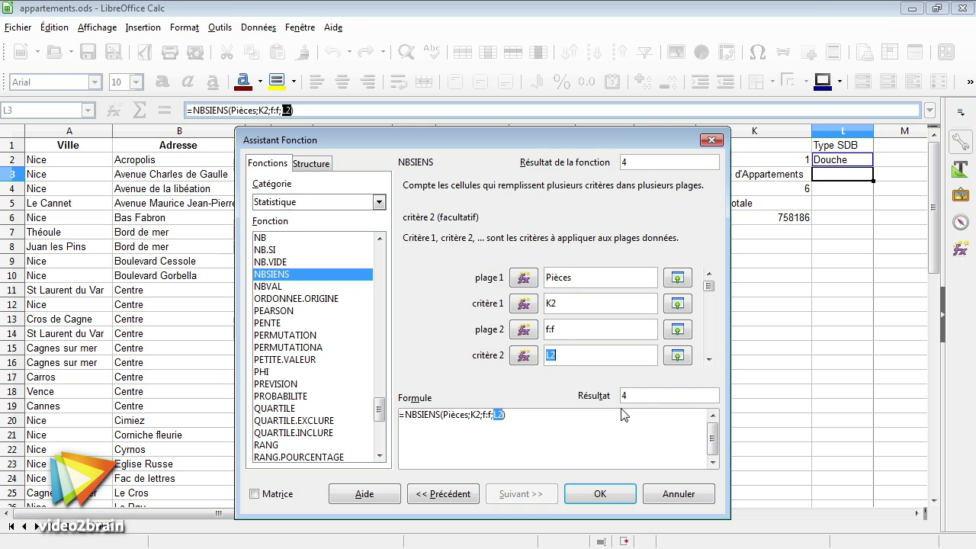
click(603, 494)
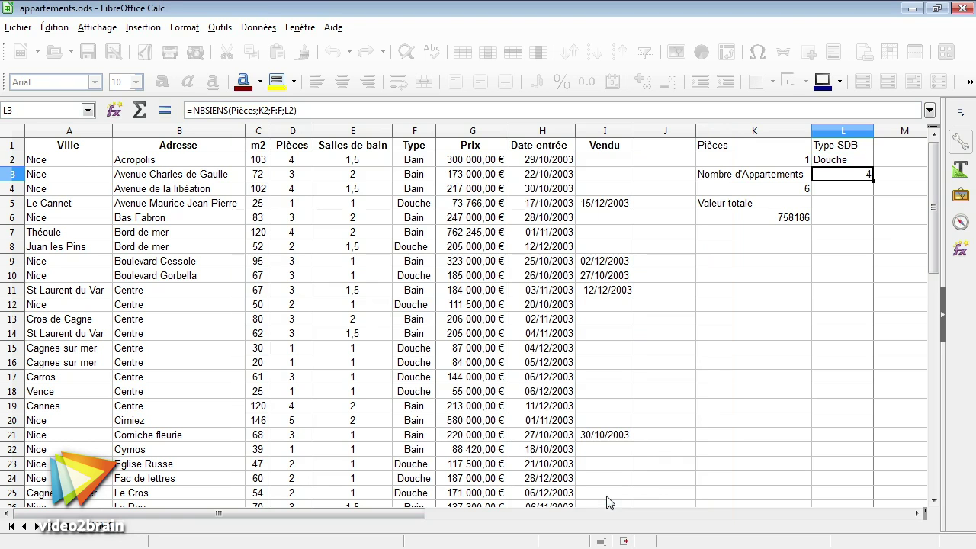
Make the labels in K1, K3, K5 and L1 bold, and format K6 as a number with thousands separator and two decimals.
click(739, 148)
ctrl+click(743, 180)
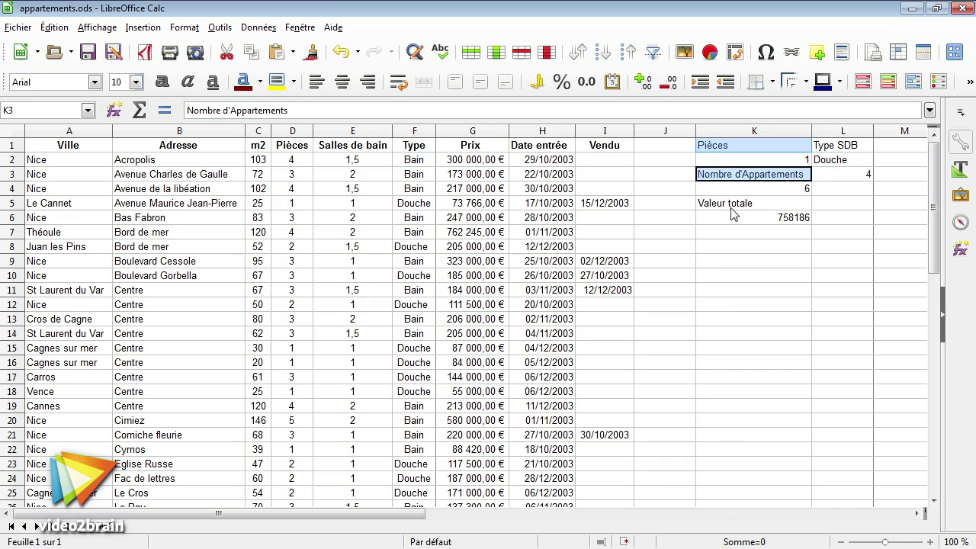
ctrl+click(733, 209)
ctrl+click(846, 146)
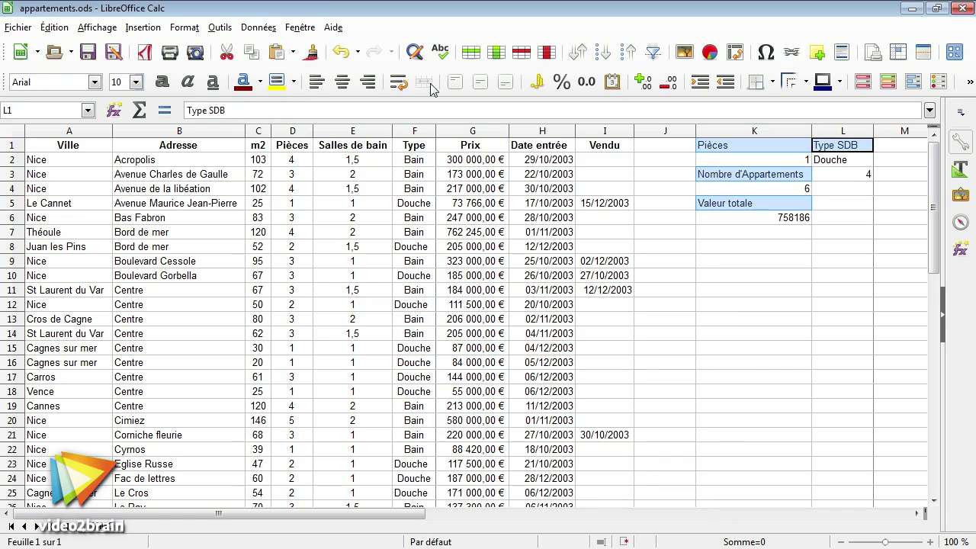
click(164, 84)
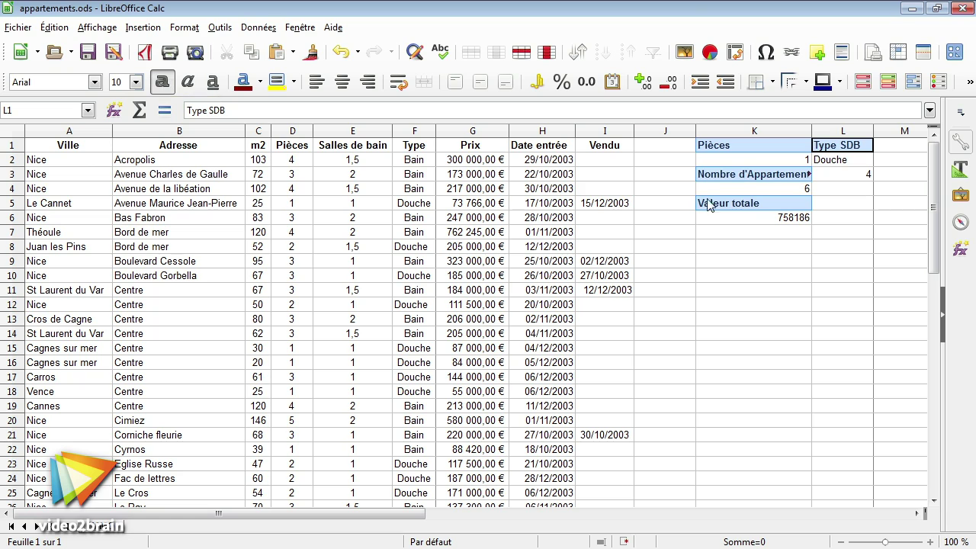
click(751, 220)
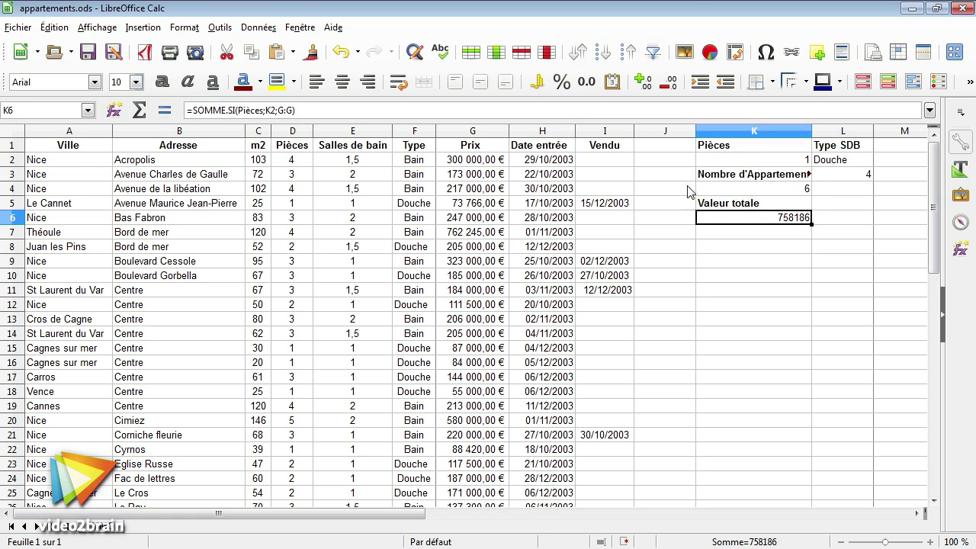
click(585, 83)
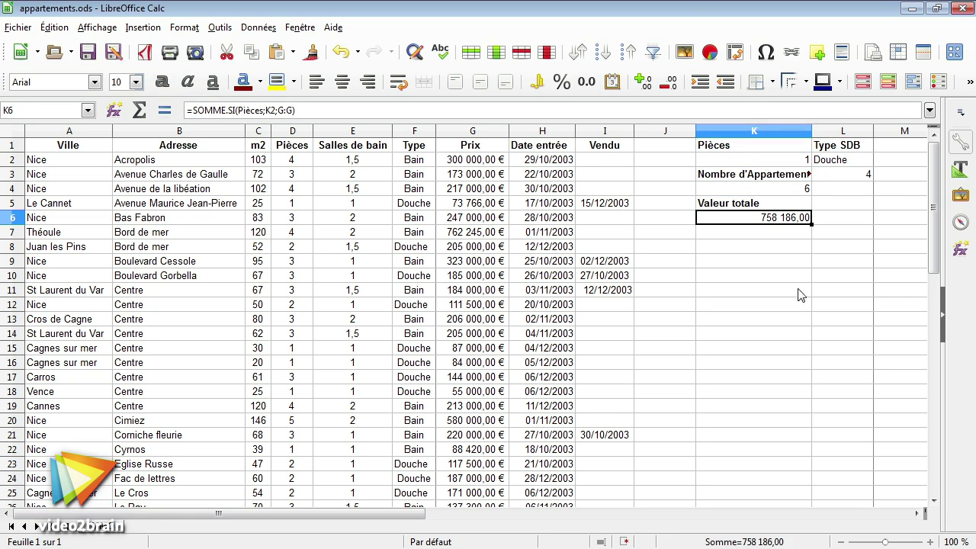
Change the room criterion in K2 to 2 and the bathroom type criterion in L2 to Bain.
key(Up)
key(Up)
key(Up)
key(Up)
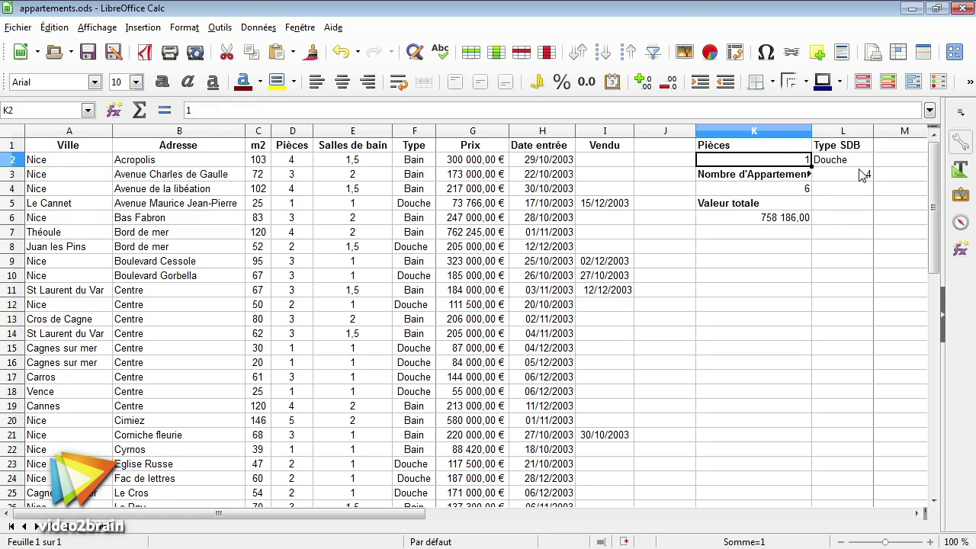
text(2)
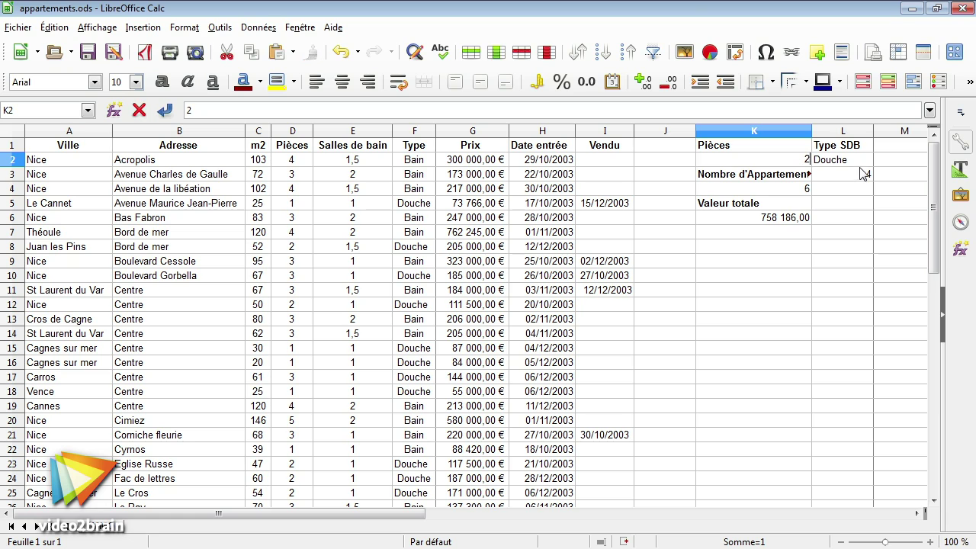
click(851, 162)
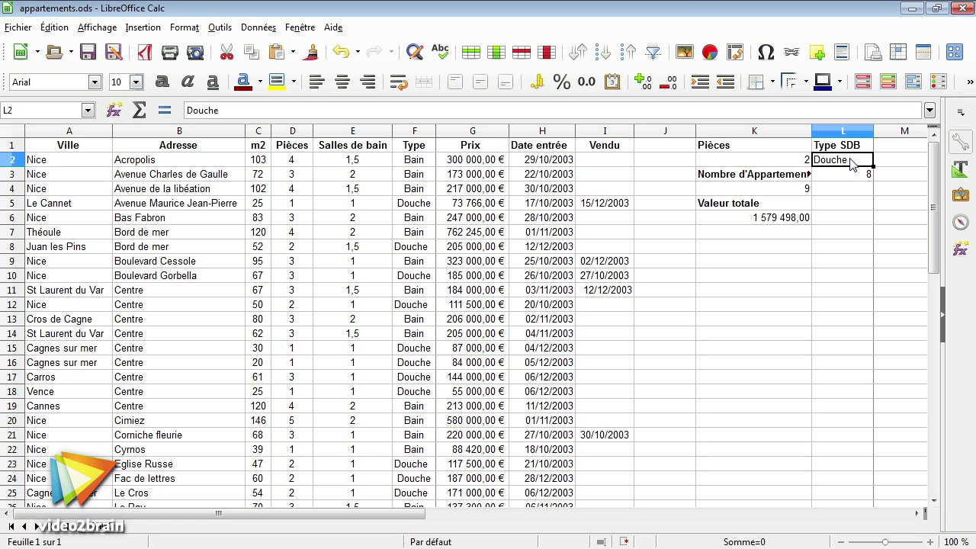
text(Bain)
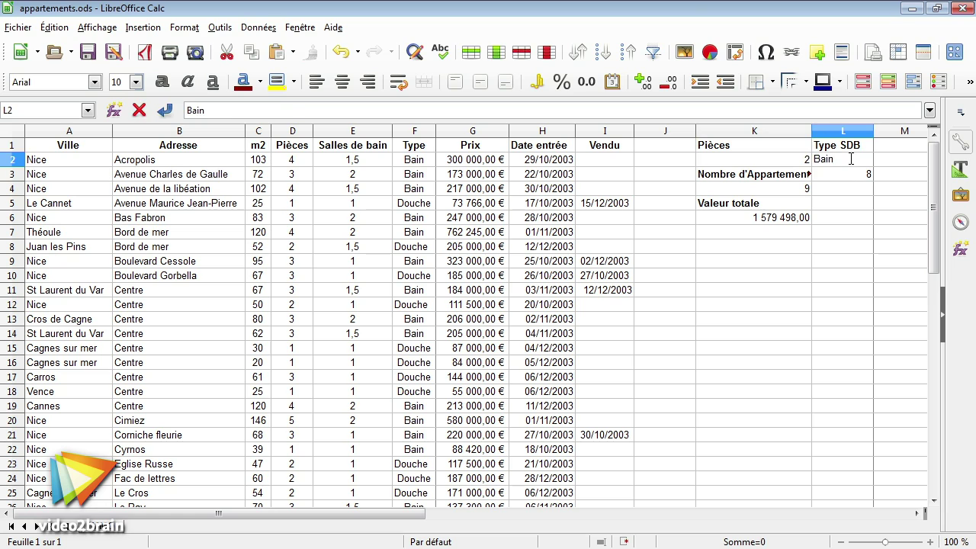
key(Return)
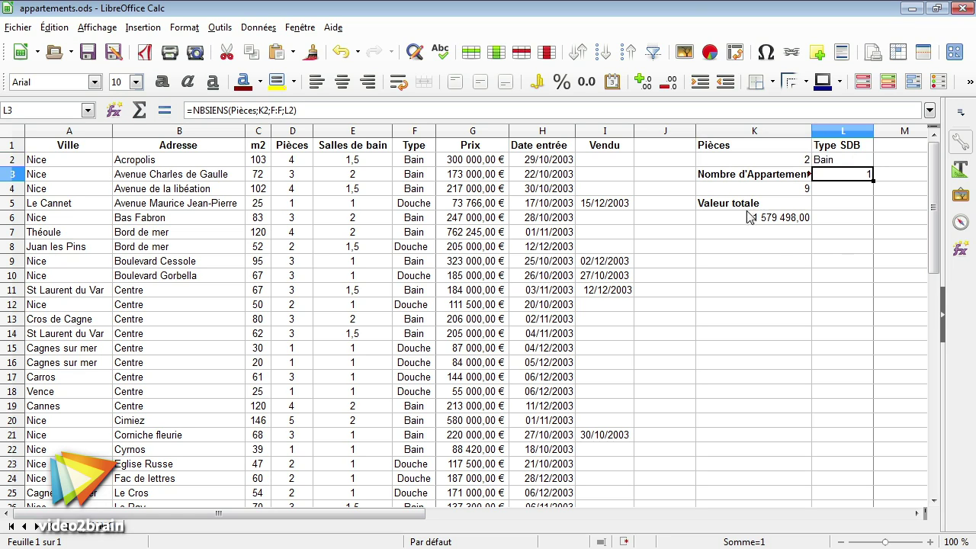